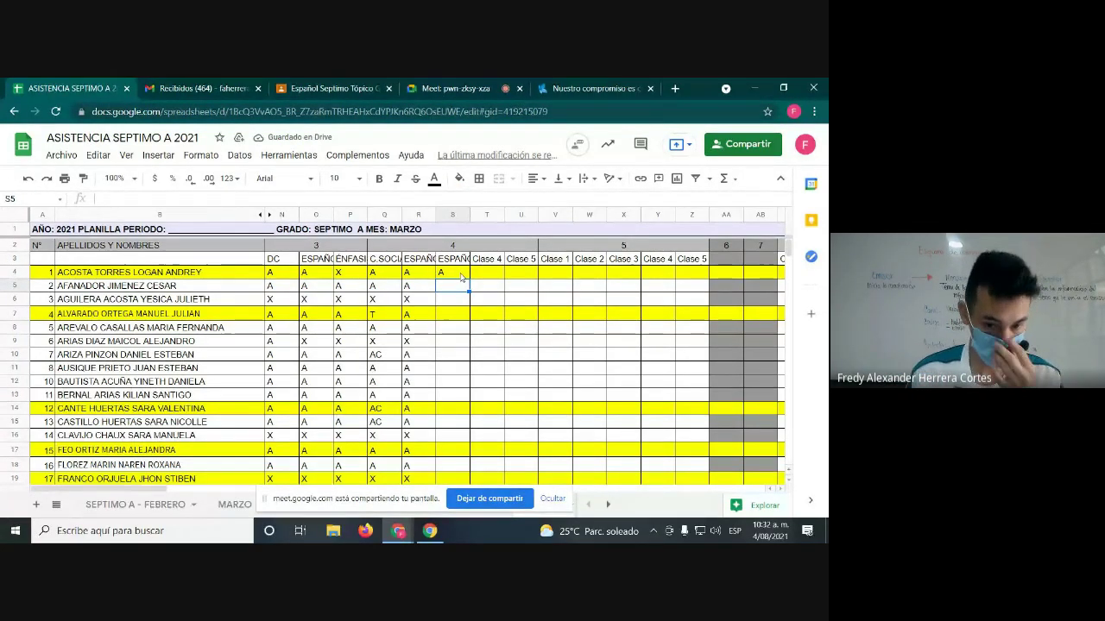
- Record attendance in the second week-4 ESPAÑOL column: X in S5 and S6, A in S7 and S8
{"action": "type", "text": "X"}
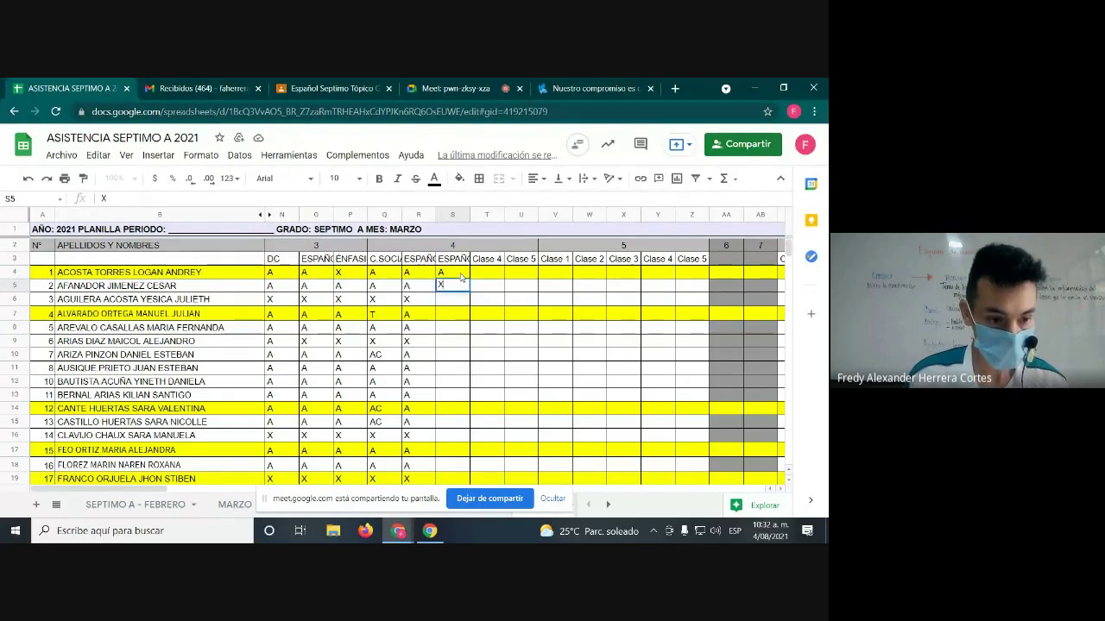
{"action": "key", "text": "Return"}
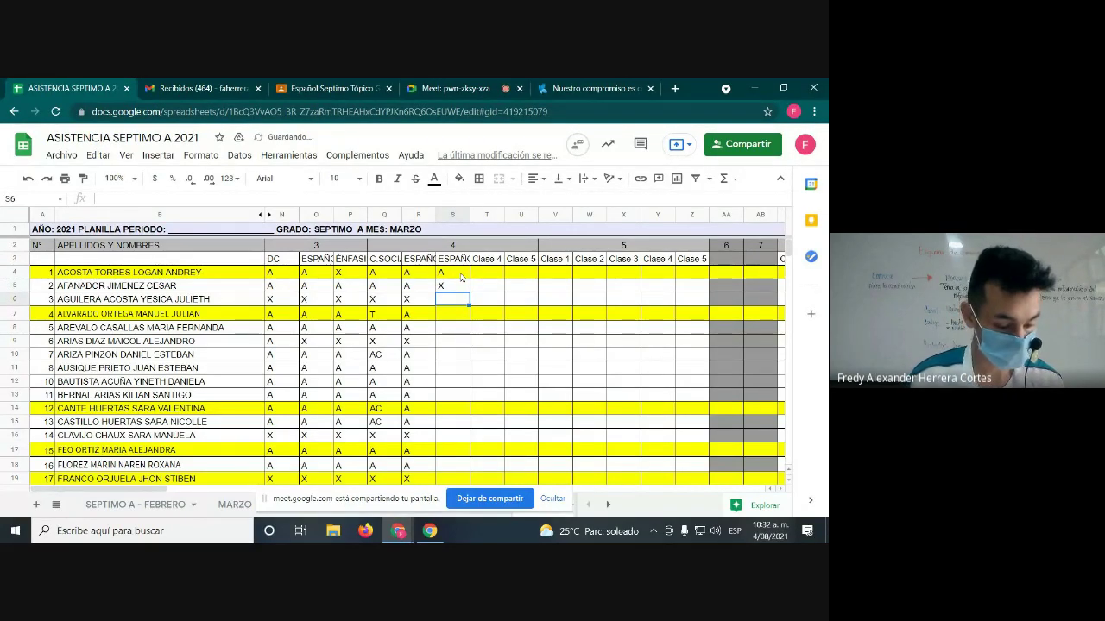
{"action": "type", "text": "X"}
{"action": "key", "text": "Return"}
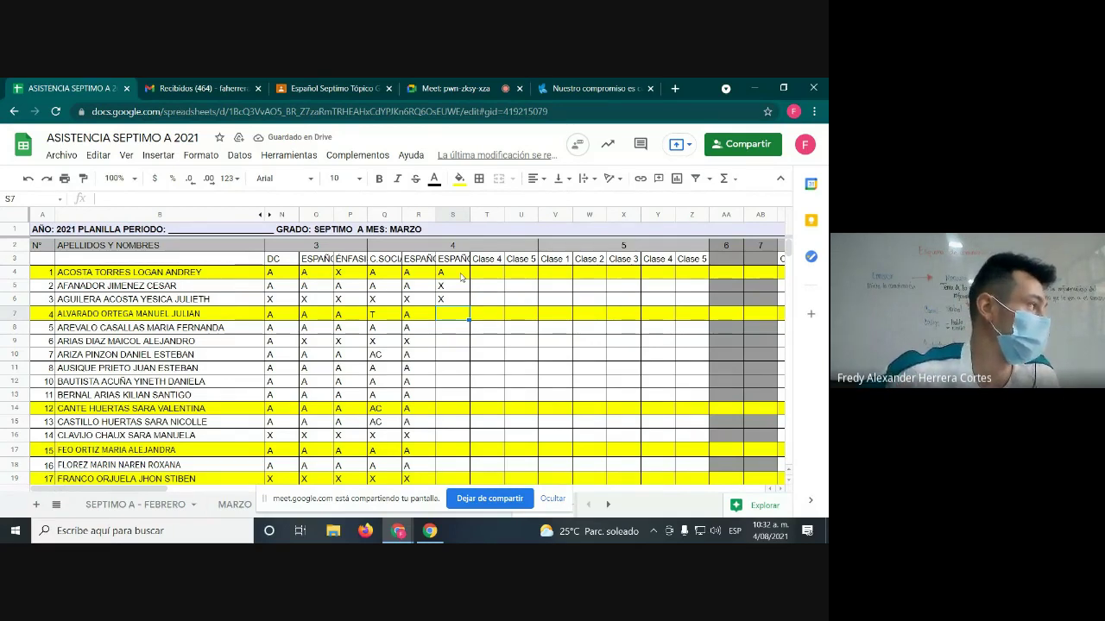
{"action": "type", "text": "A"}
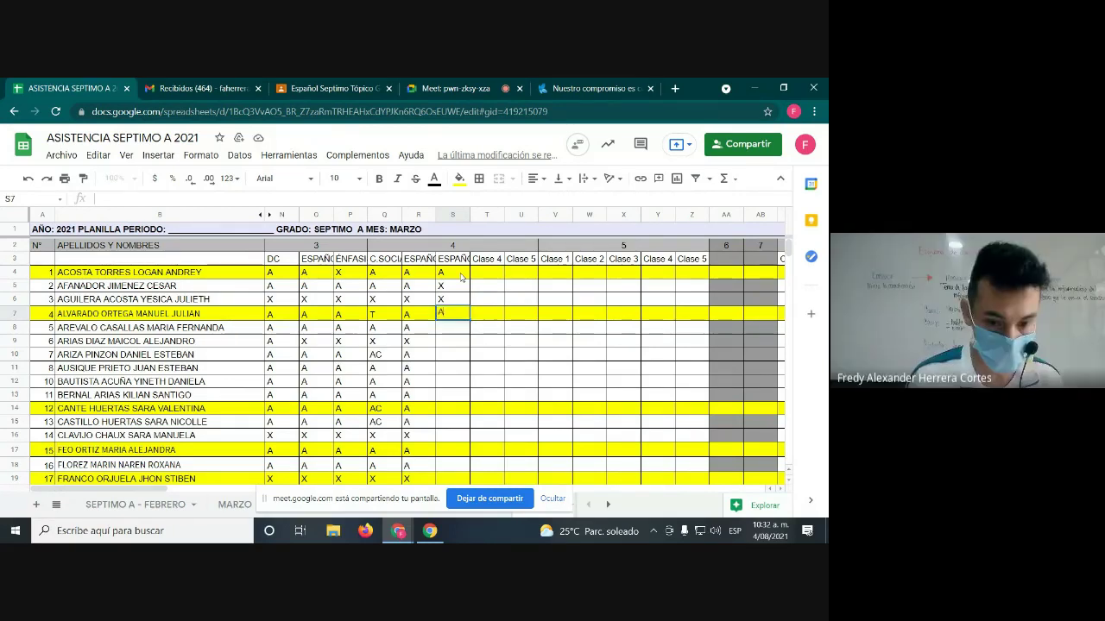
{"action": "key", "text": "Return"}
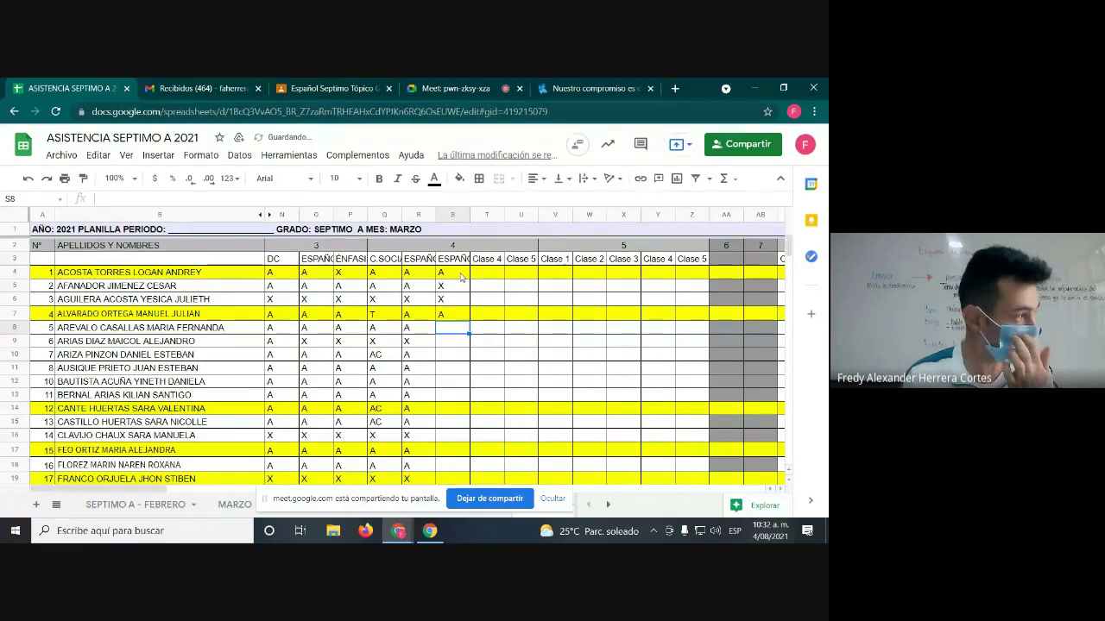
{"action": "type", "text": "A"}
{"action": "key", "text": "Return"}
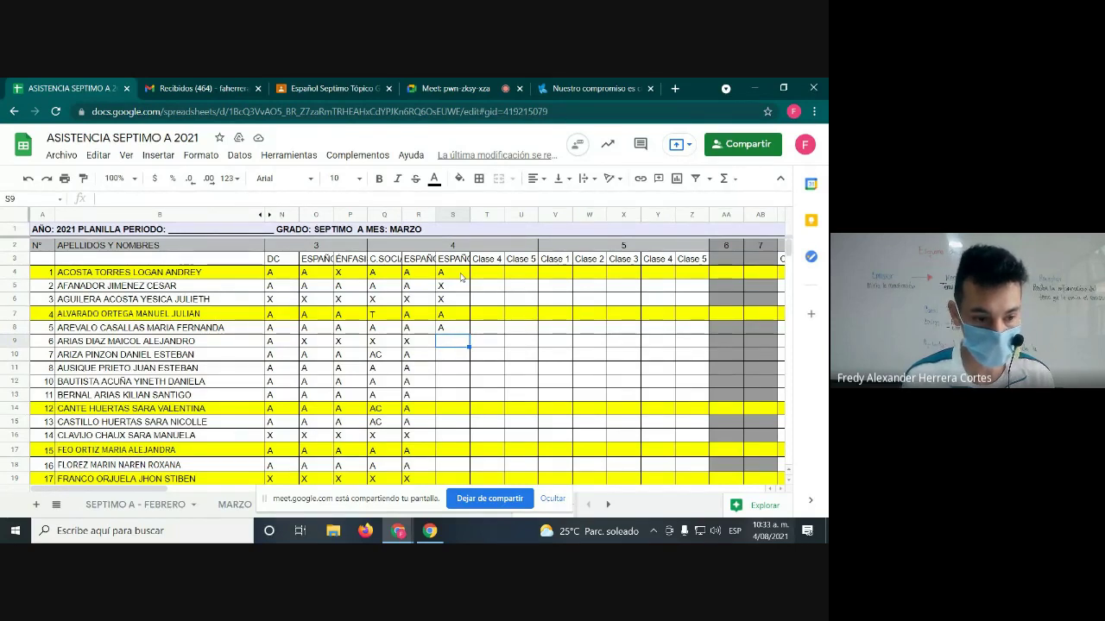
- Continue the attendance column with X in S9 and S10, A in S11, and X in S12 and S13
{"action": "type", "text": "X"}
{"action": "key", "text": "Return"}
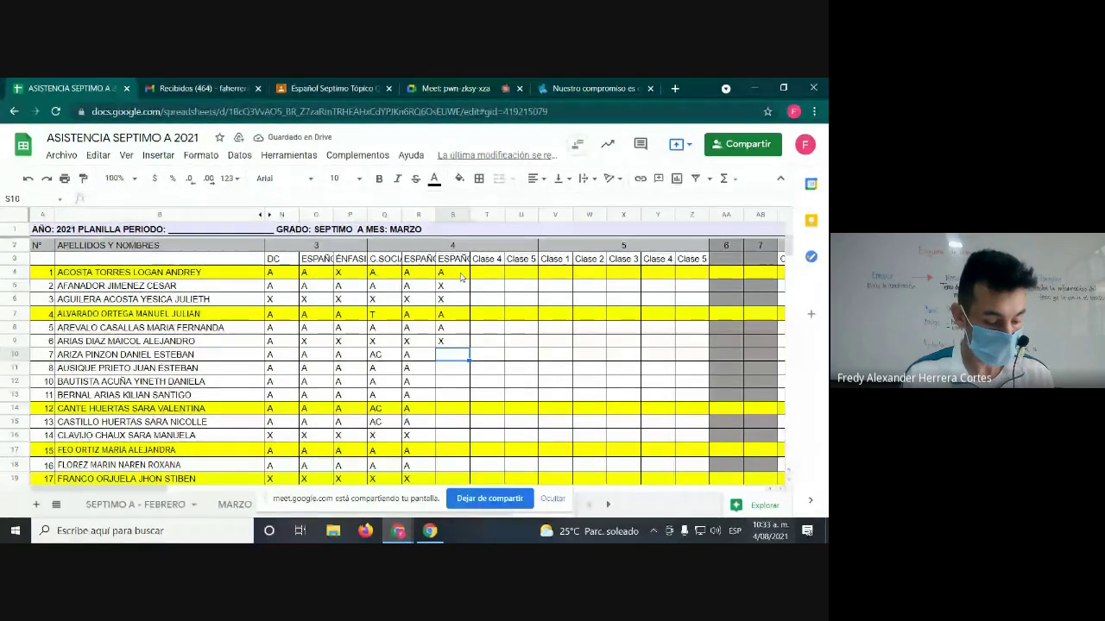
{"action": "type", "text": "X"}
{"action": "key", "text": "Return"}
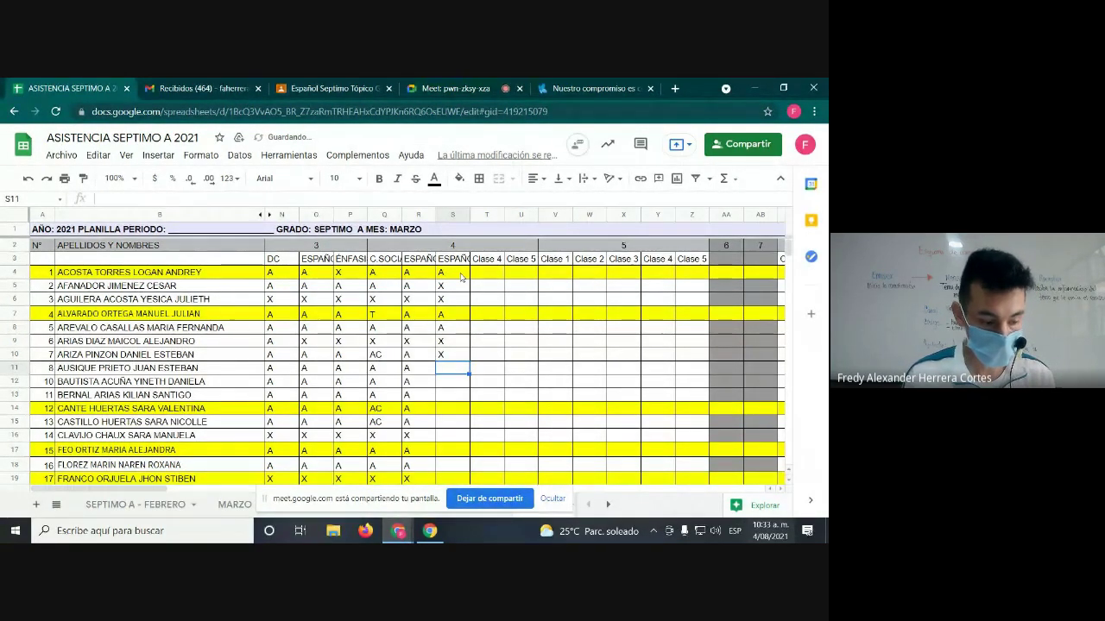
{"action": "type", "text": "A"}
{"action": "key", "text": "Return"}
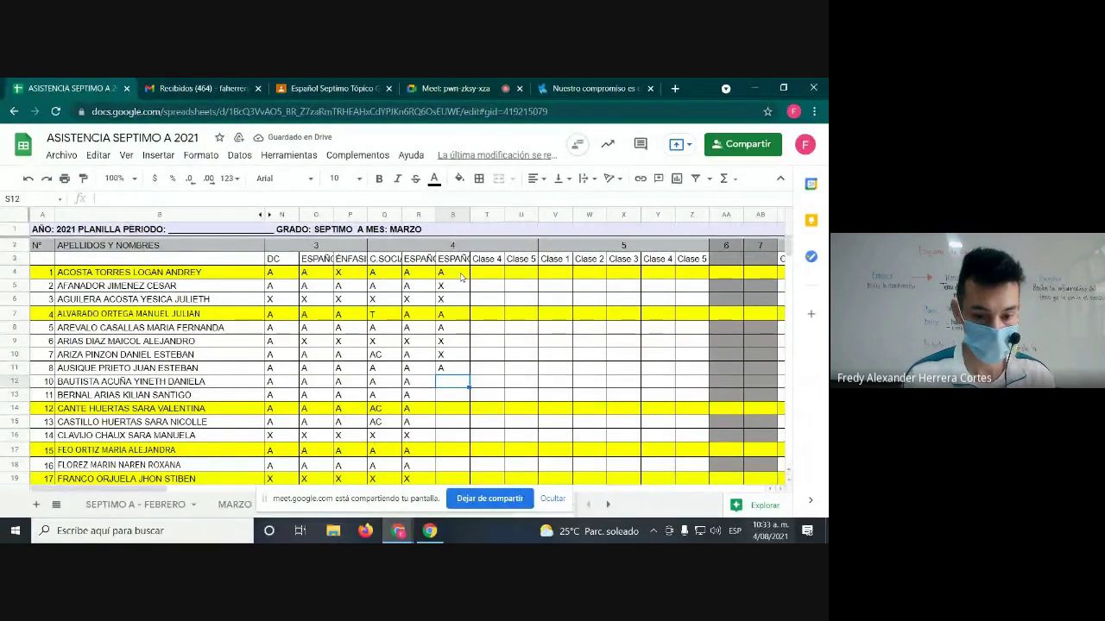
{"action": "type", "text": "X"}
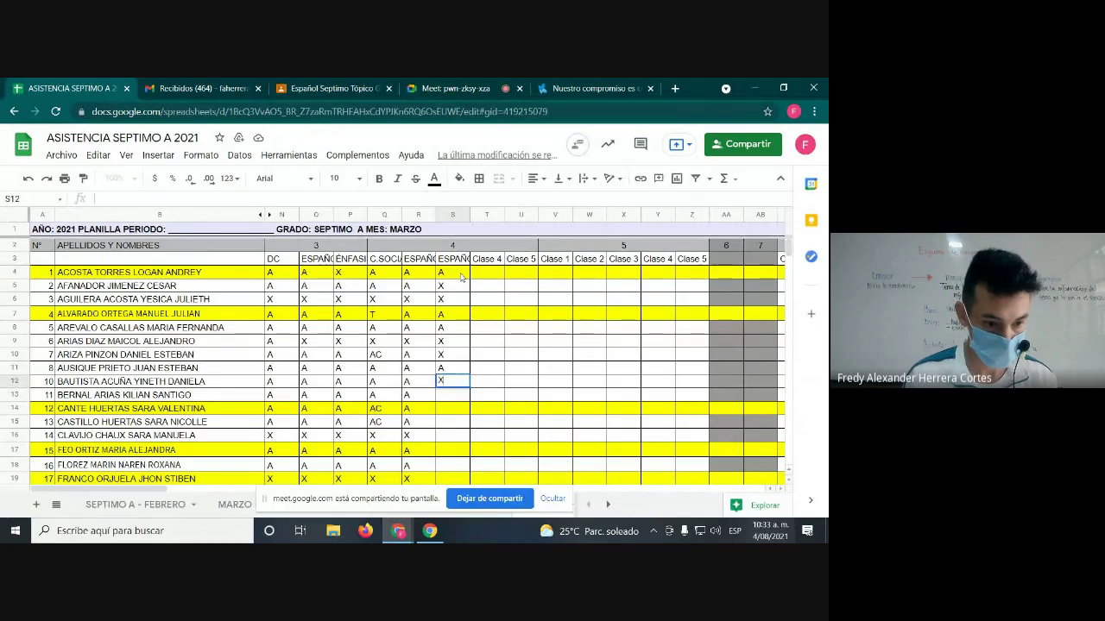
{"action": "key", "text": "Return"}
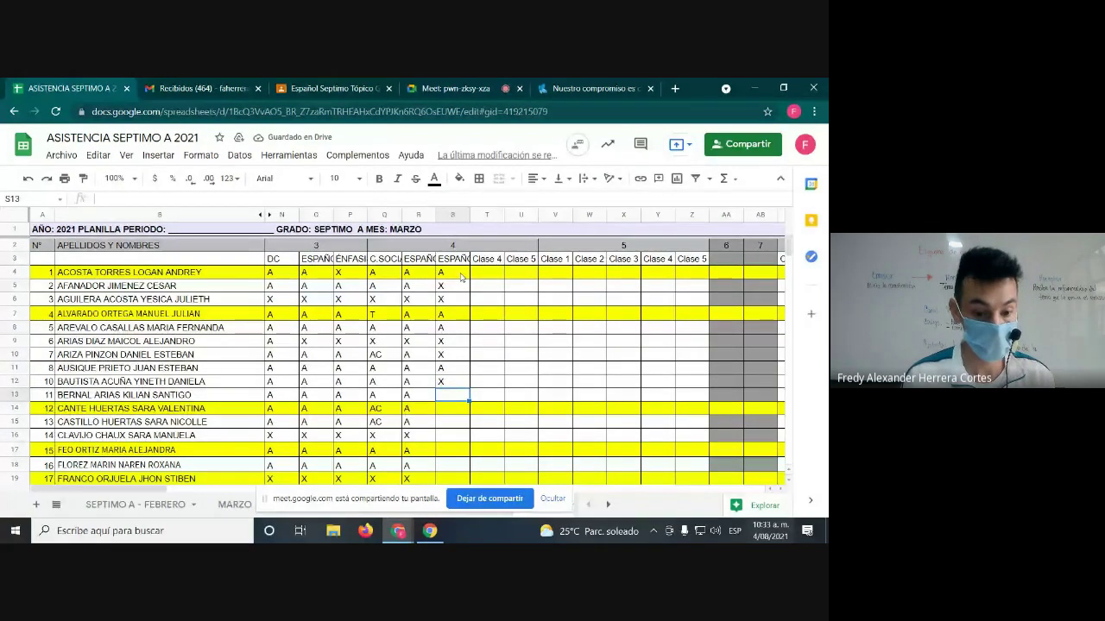
{"action": "type", "text": "X"}
{"action": "key", "text": "Return"}
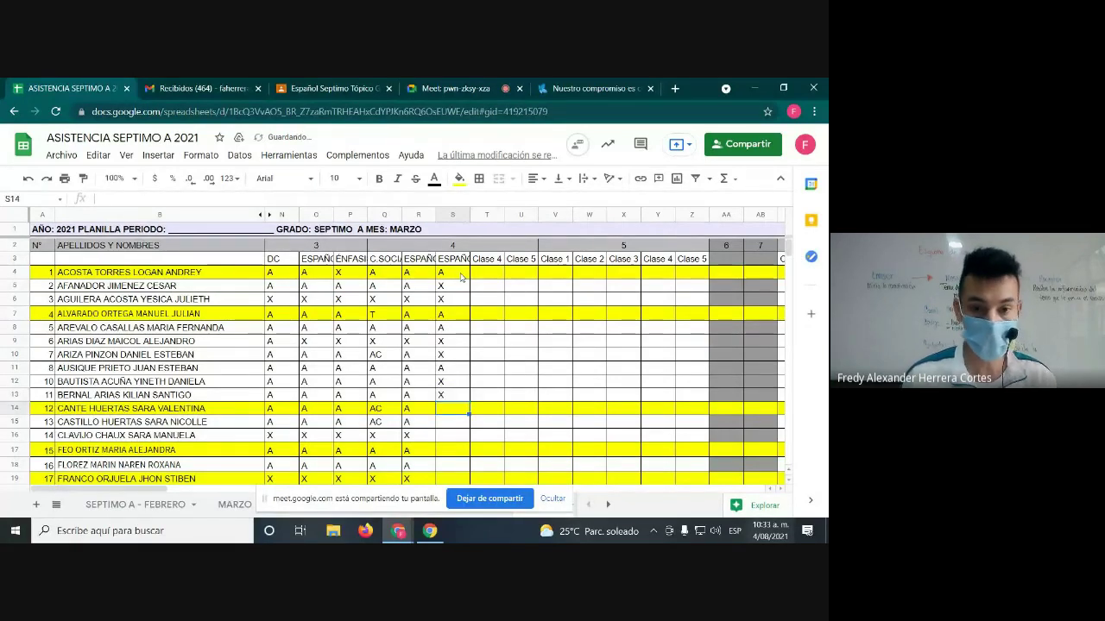
- Switch to the Google Meet call, close its recording information, and return to the attendance spreadsheet
{"action": "left_click", "coordinate": [450, 88]}
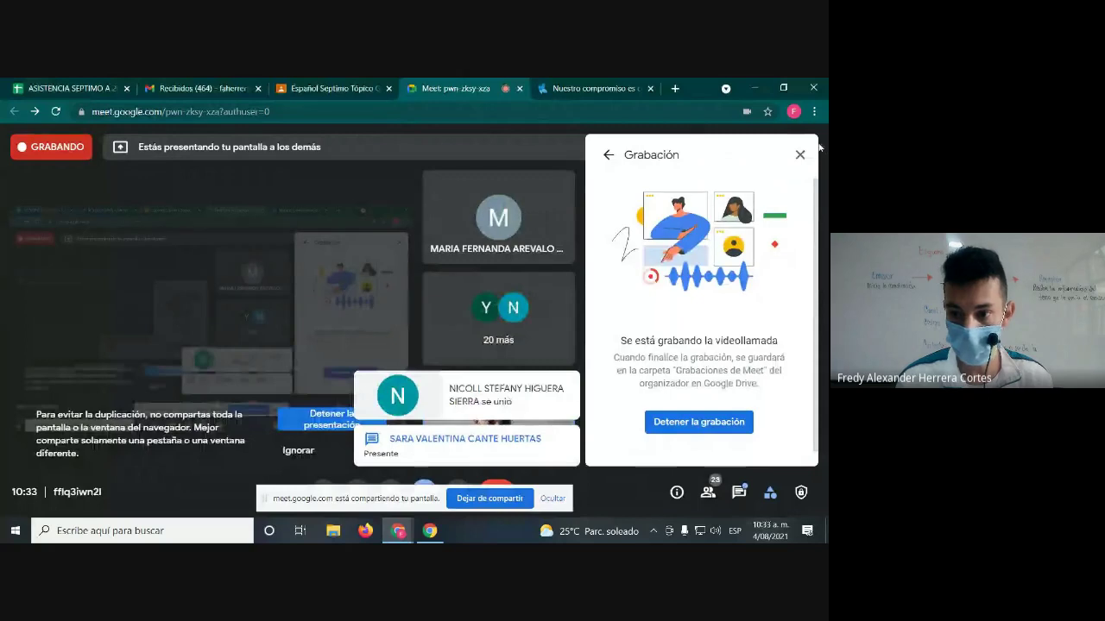
{"action": "left_click", "coordinate": [799, 155]}
{"action": "left_click", "coordinate": [328, 88]}
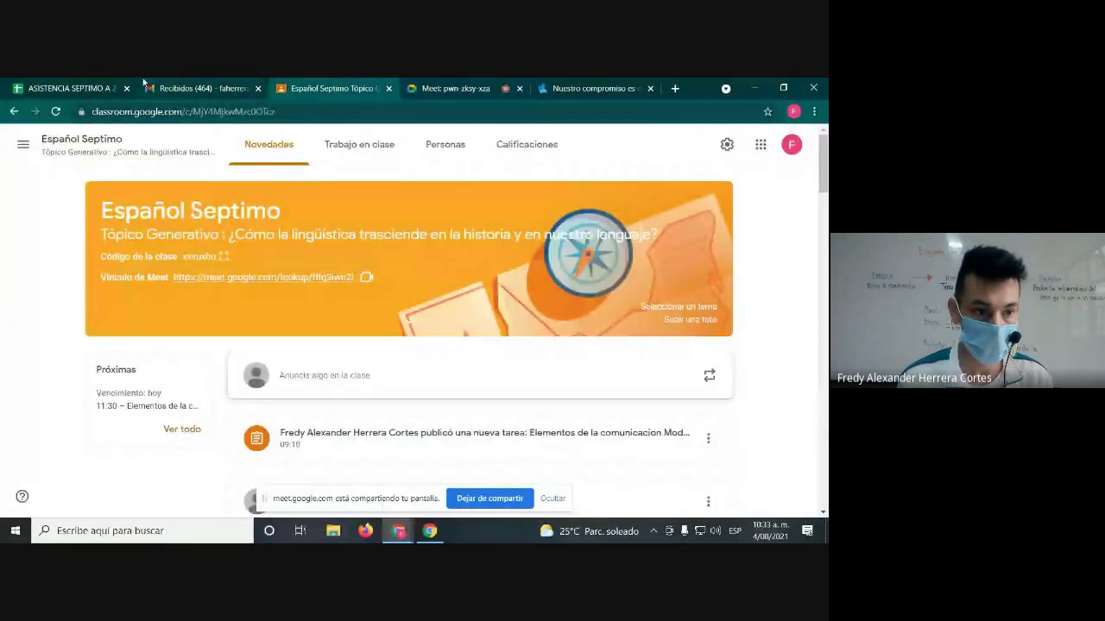
{"action": "left_click", "coordinate": [39, 84]}
- Record A in S14 and X in S15, S16 and S17 for the corresponding students
{"action": "type", "text": "A"}
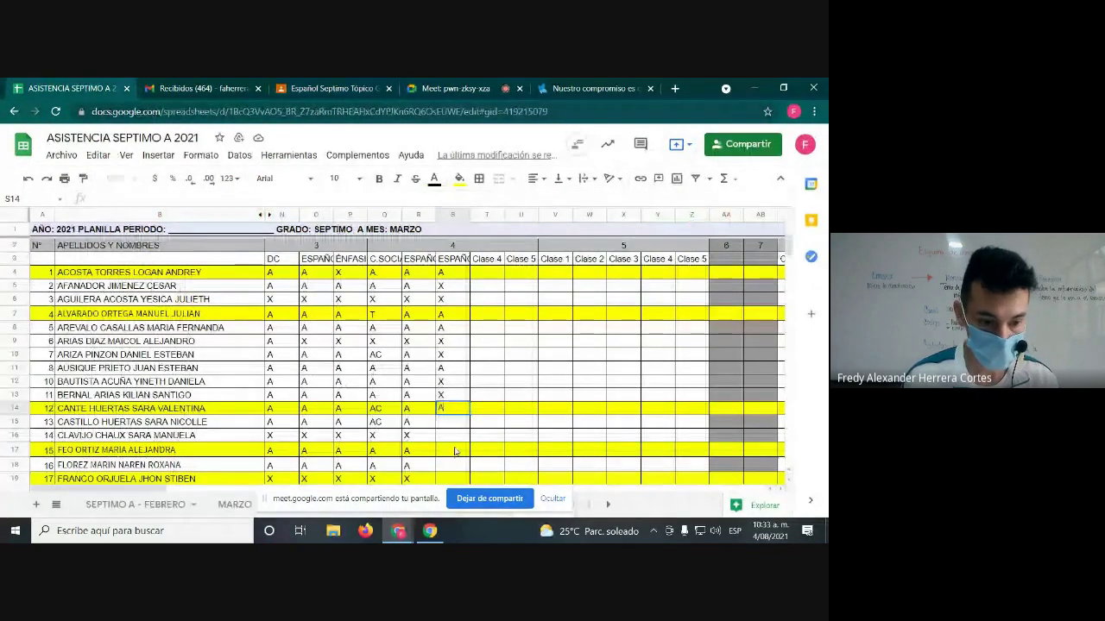
{"action": "key", "text": "Return"}
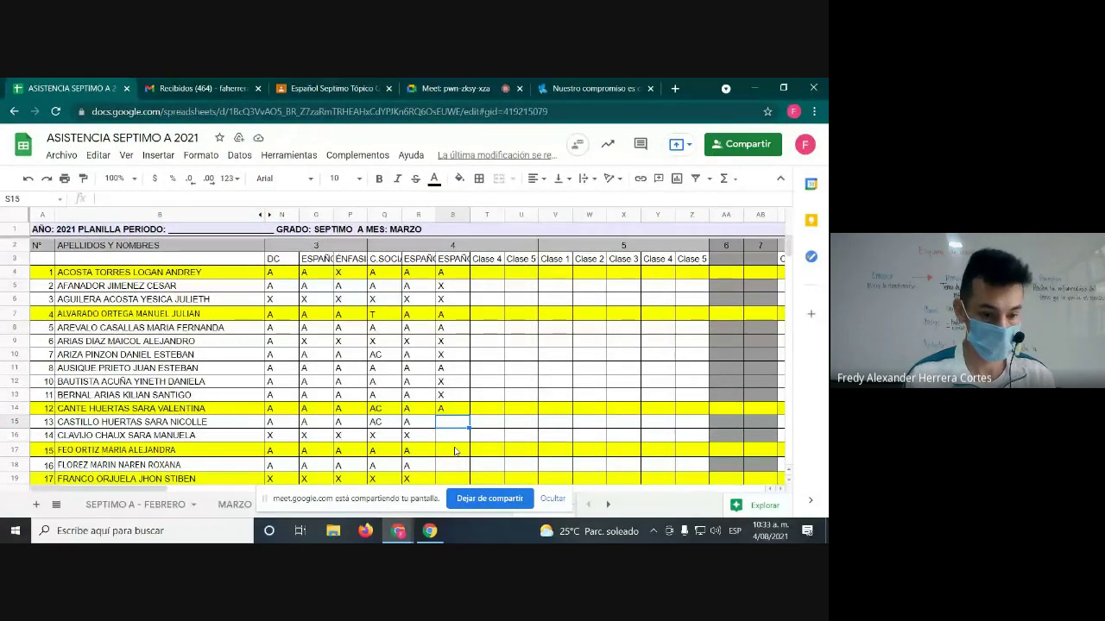
{"action": "type", "text": "X"}
{"action": "key", "text": "Return"}
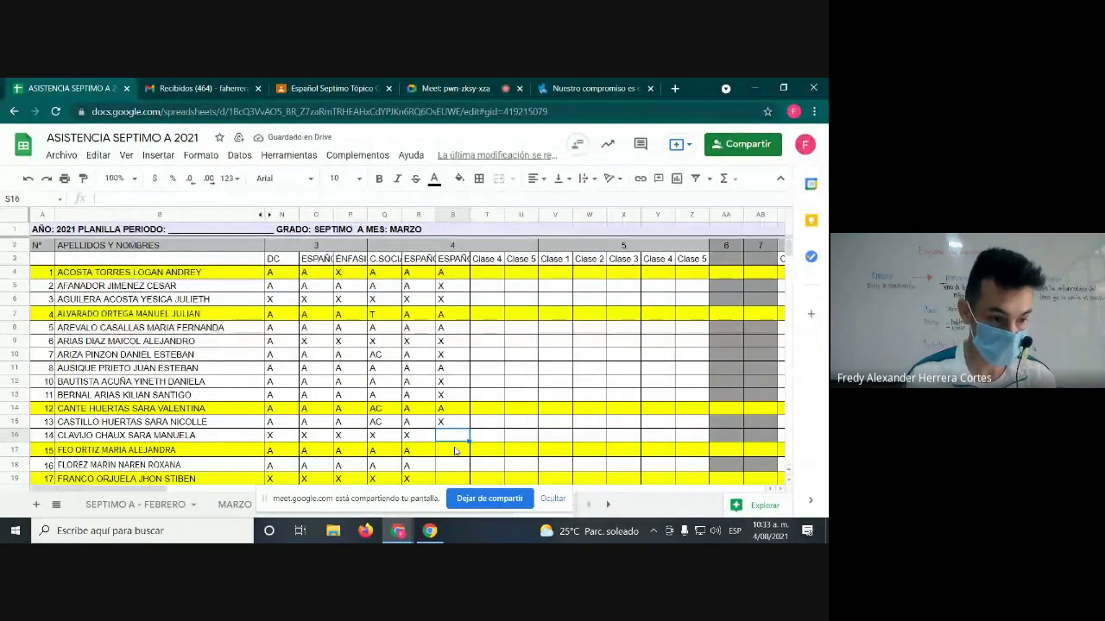
{"action": "type", "text": "X"}
{"action": "key", "text": "Return"}
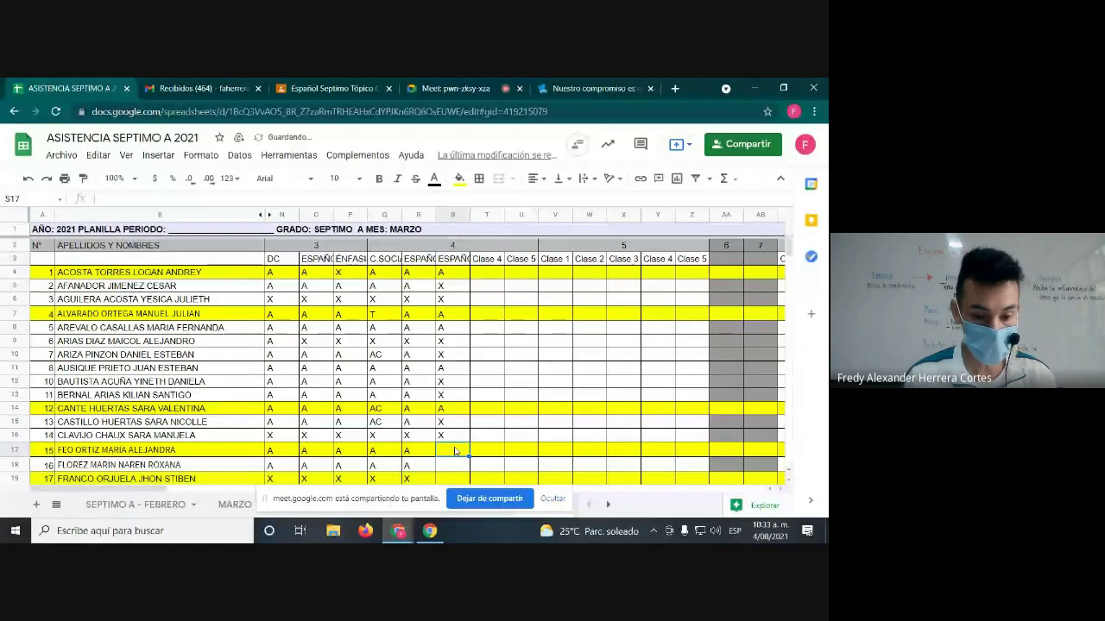
{"action": "type", "text": "X"}
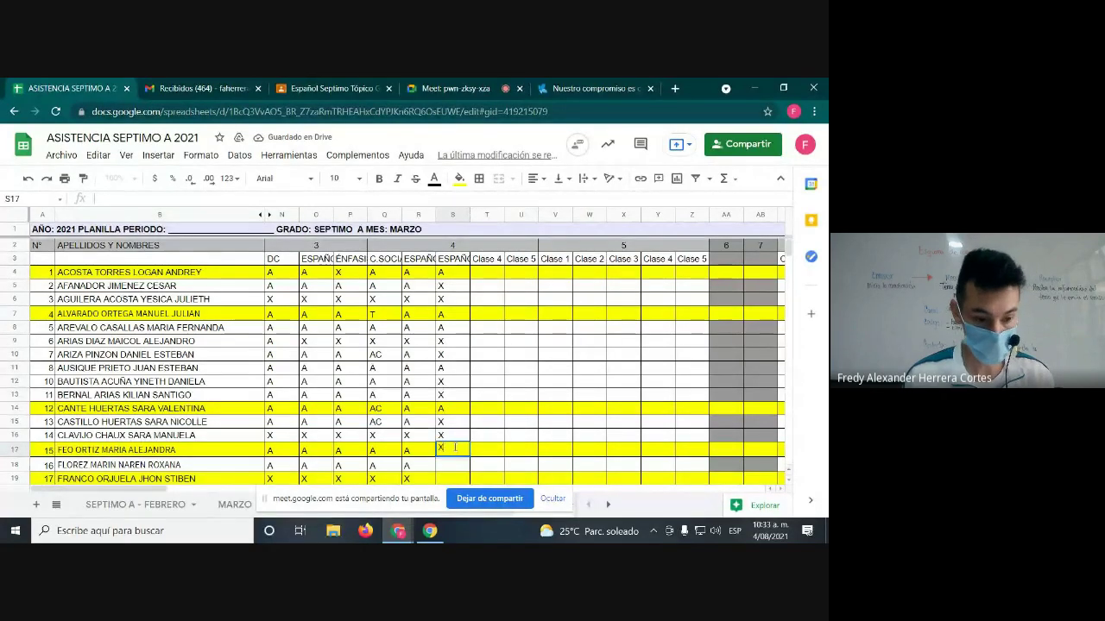
{"action": "key", "text": "Return"}
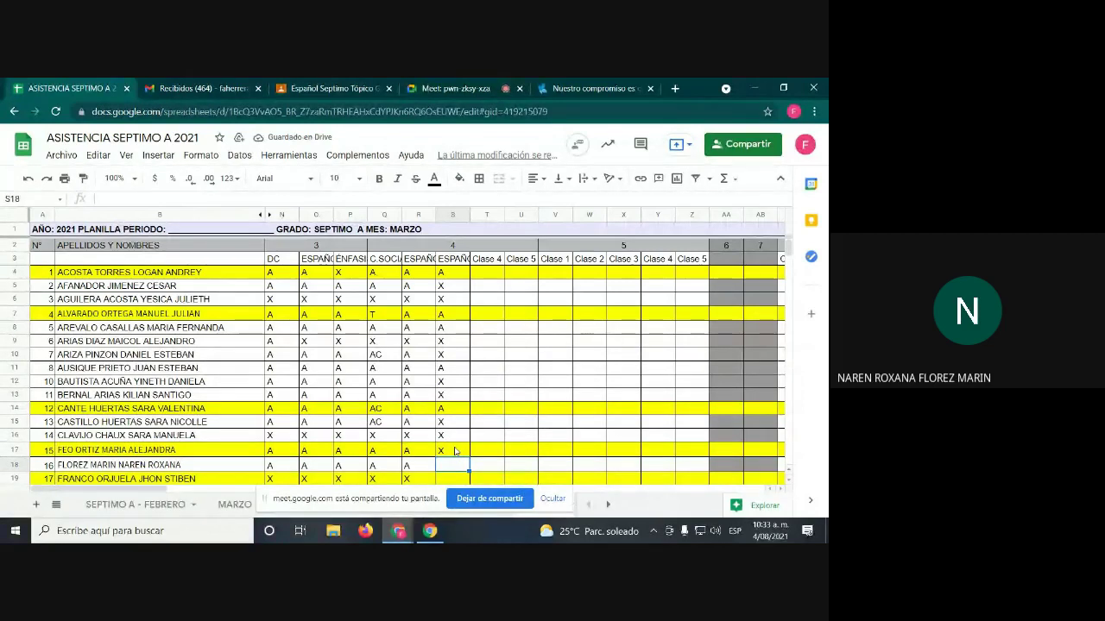
- Record A in S18 and change the attendance mark in S12 to A
{"action": "key", "text": "Up"}
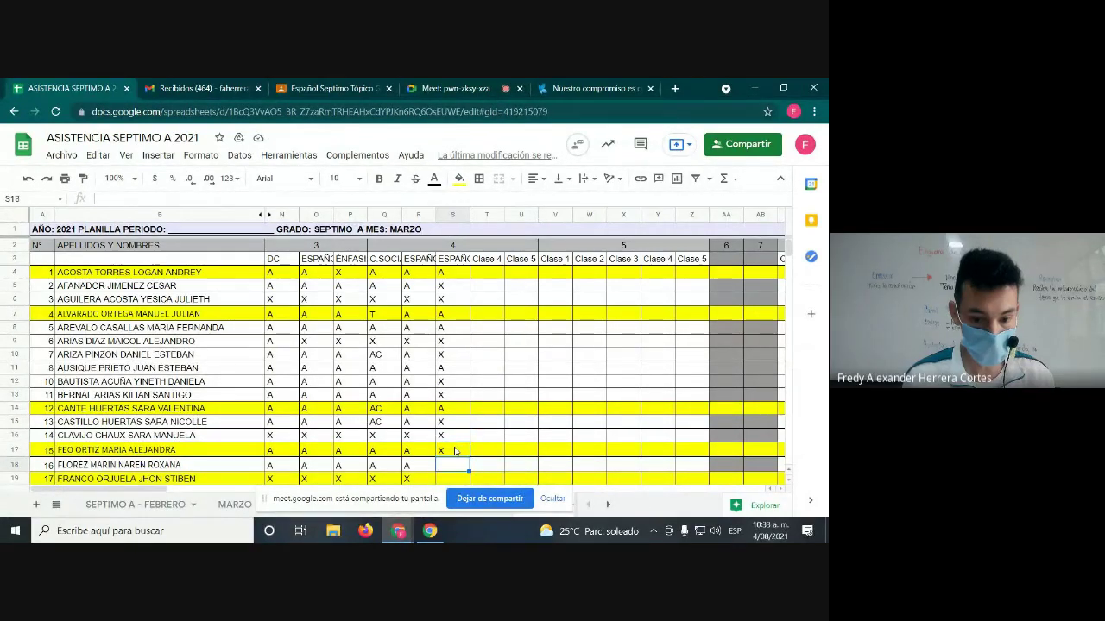
{"action": "key", "text": "Up"}
{"action": "key", "text": "Up"}
{"action": "key", "text": "Up"}
{"action": "key", "text": "Up"}
{"action": "key", "text": "Up"}
{"action": "key", "text": "Up"}
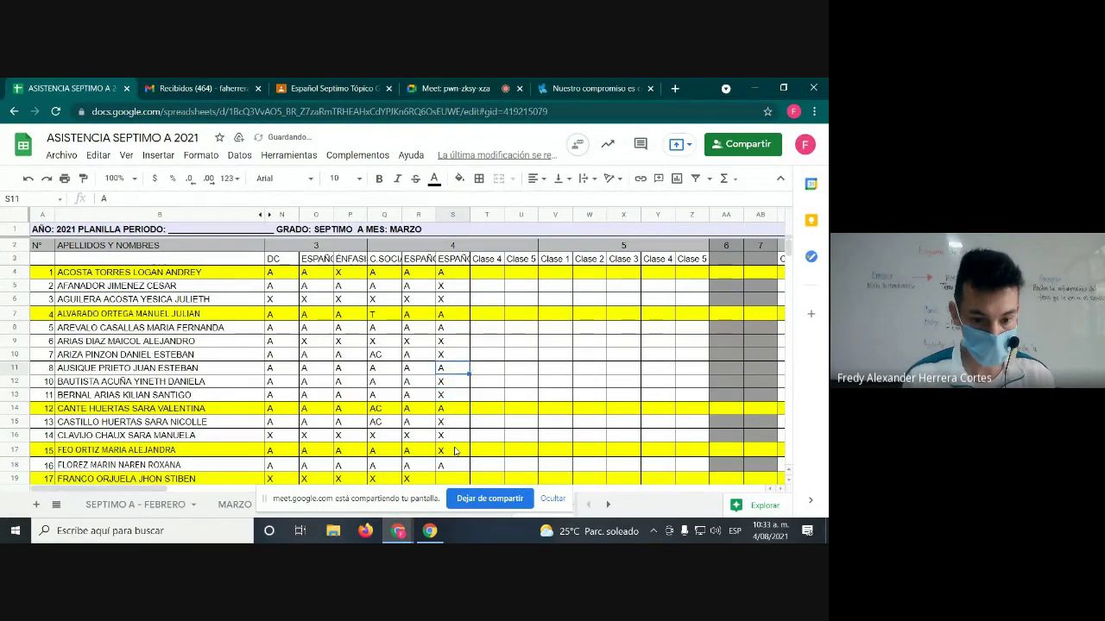
{"action": "key", "text": "Down"}
{"action": "key", "text": "Down"}
{"action": "key", "text": "Down"}
{"action": "key", "text": "Down"}
{"action": "key", "text": "Down"}
{"action": "key", "text": "Down"}
{"action": "key", "text": "Down"}
{"action": "key", "text": "Down"}
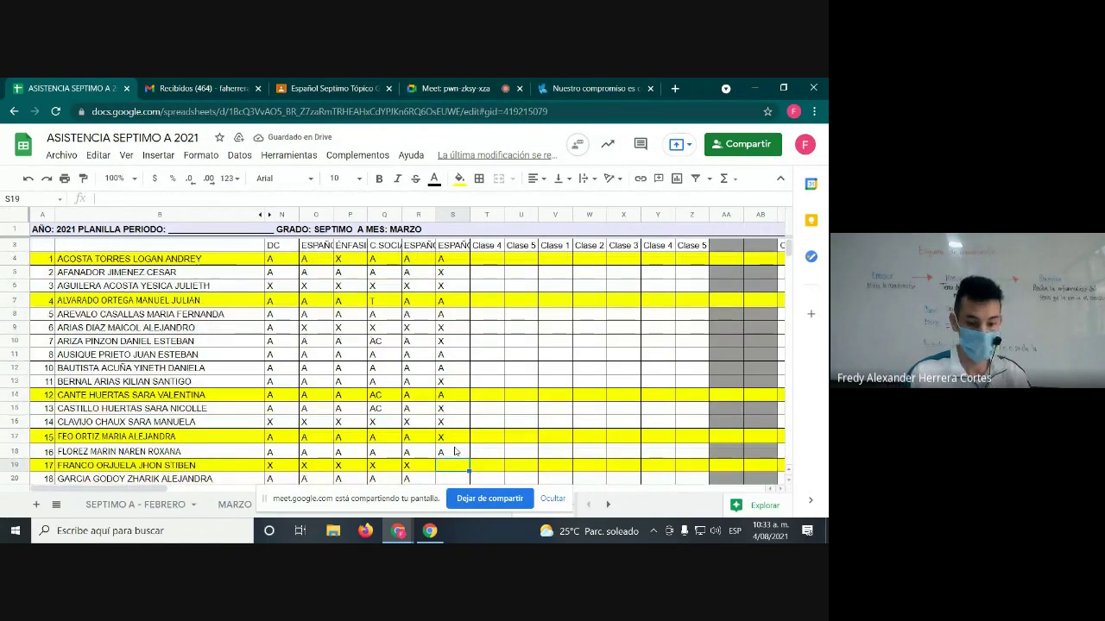
- Record X in S19 and S20 and A in S21
{"action": "type", "text": "X"}
{"action": "key", "text": "Return"}
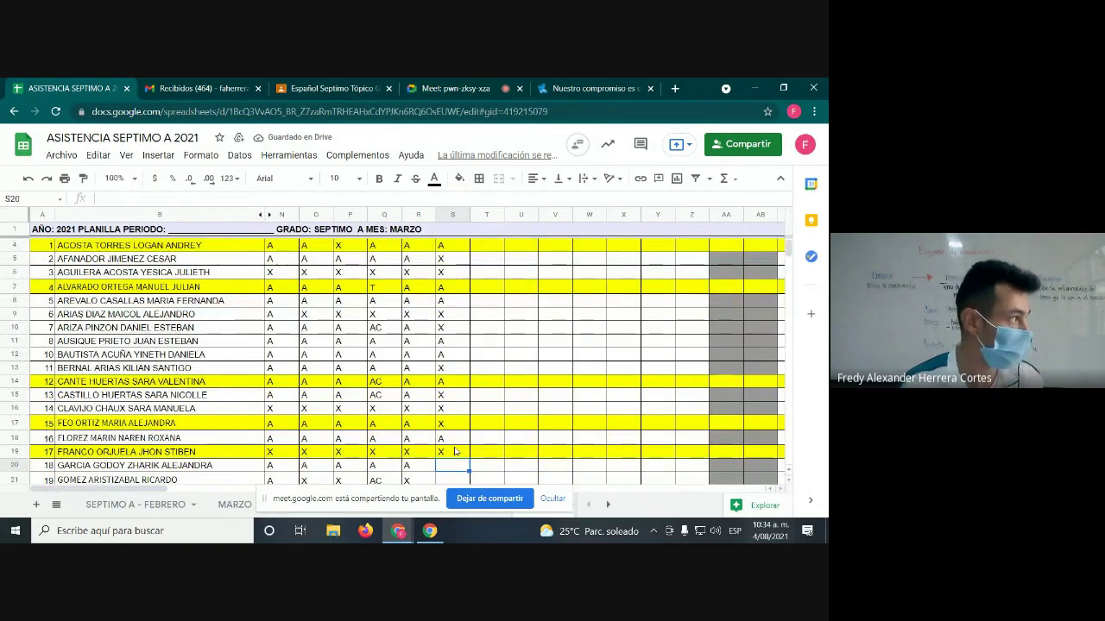
{"action": "type", "text": "X"}
{"action": "key", "text": "Return"}
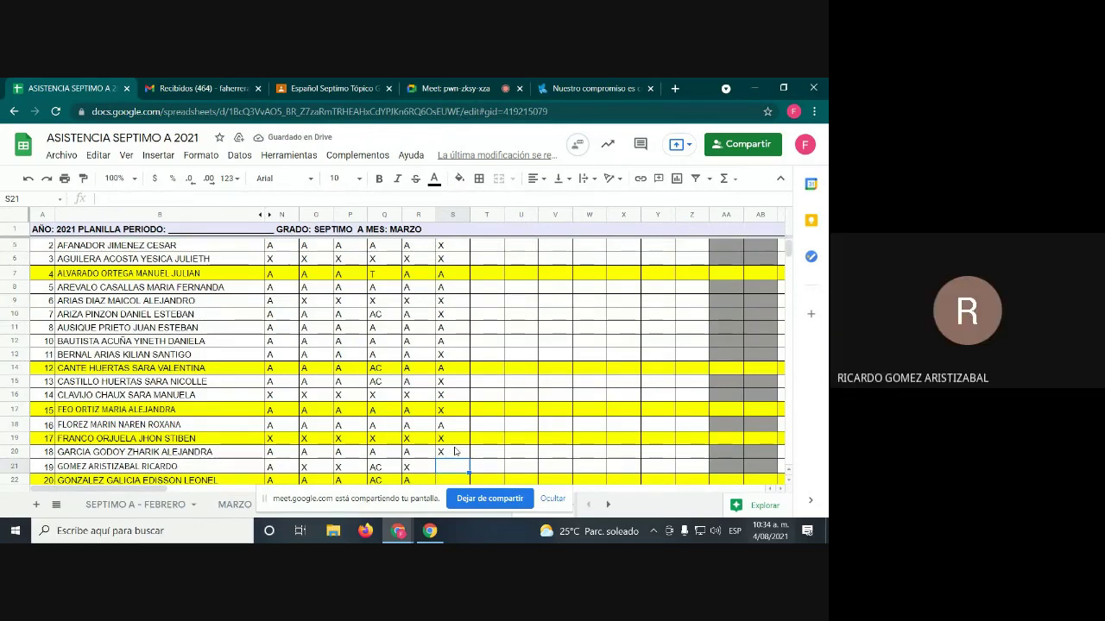
{"action": "type", "text": "A"}
{"action": "key", "text": "Return"}
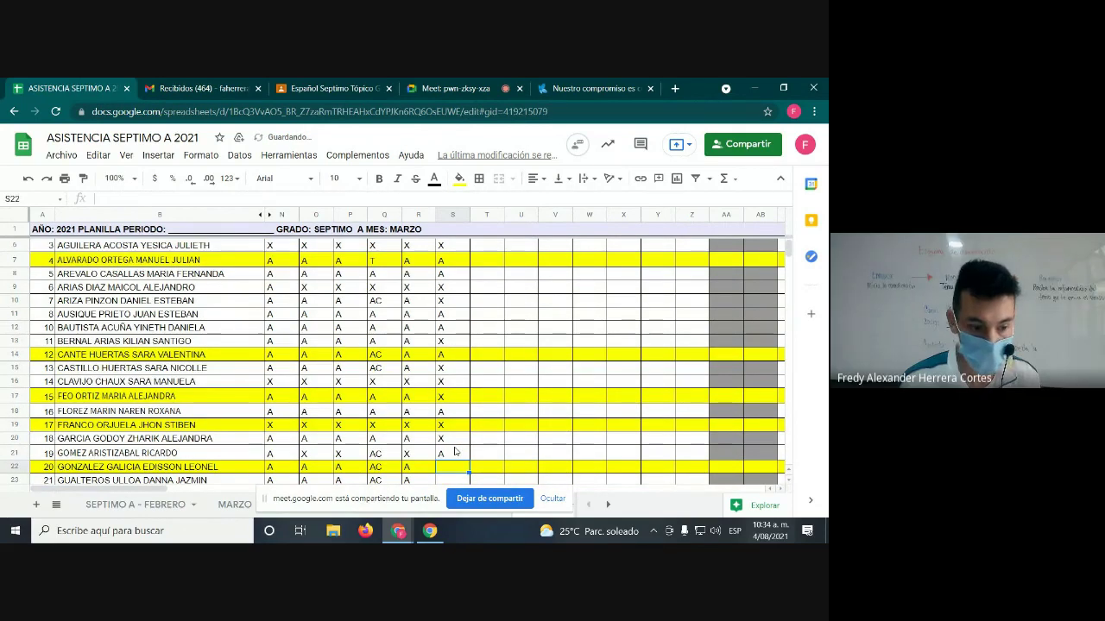
- Check the participants in the Google Meet call, then record X in S22 and S23 of the attendance spreadsheet
{"action": "left_click", "coordinate": [456, 88]}
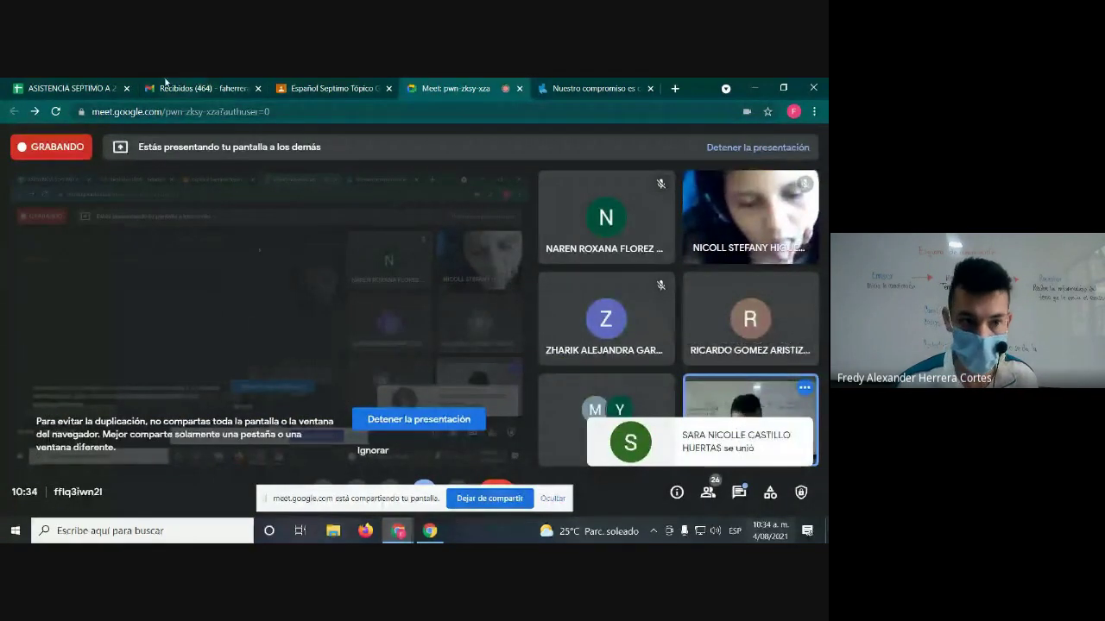
{"action": "left_click", "coordinate": [105, 87]}
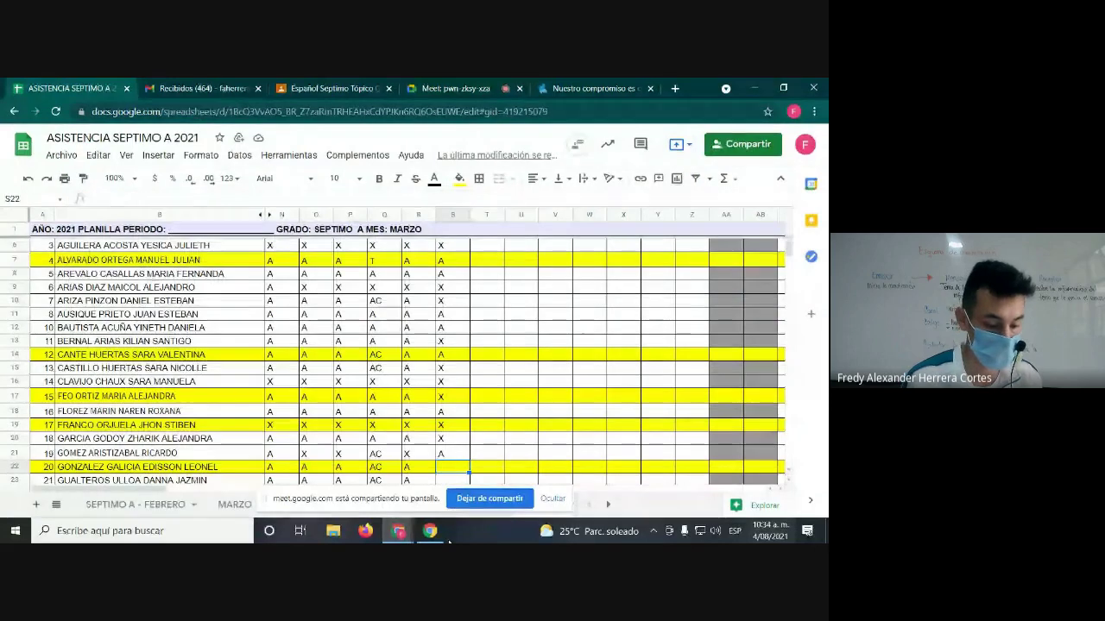
{"action": "type", "text": "X"}
{"action": "key", "text": "Return"}
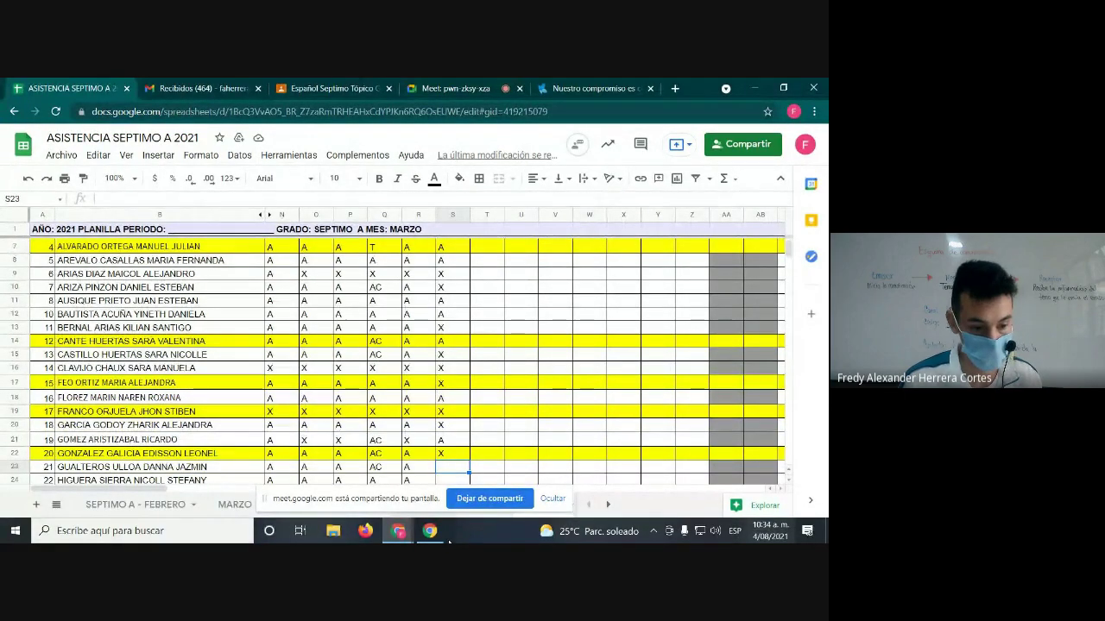
{"action": "type", "text": "X"}
{"action": "key", "text": "Return"}
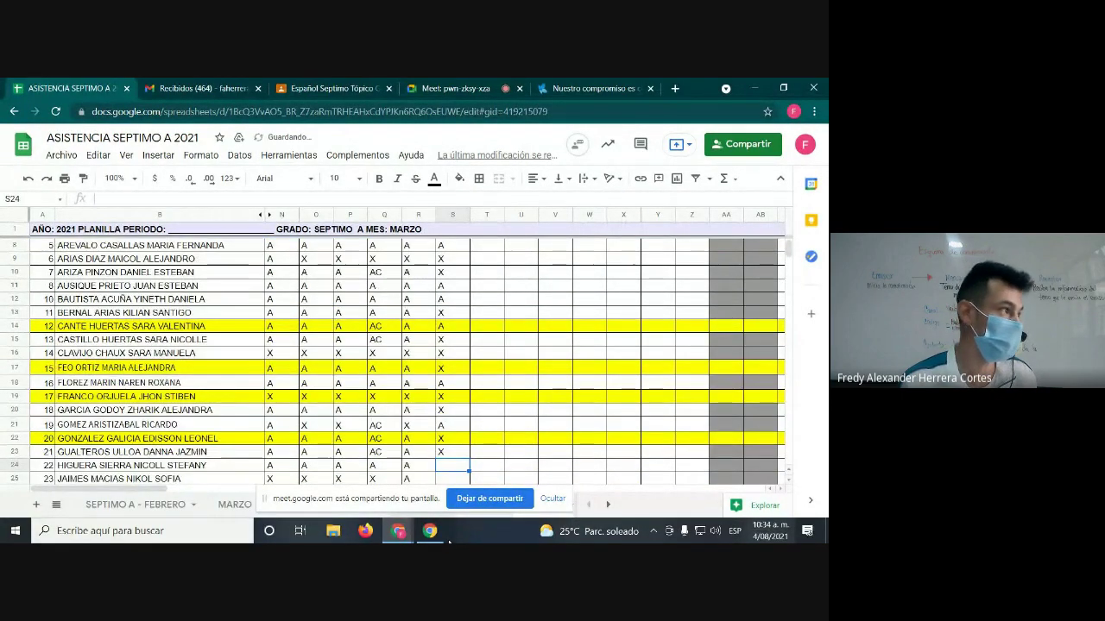
- Record A in S24, X in S25 and A in S26 for the corresponding students
{"action": "type", "text": "A"}
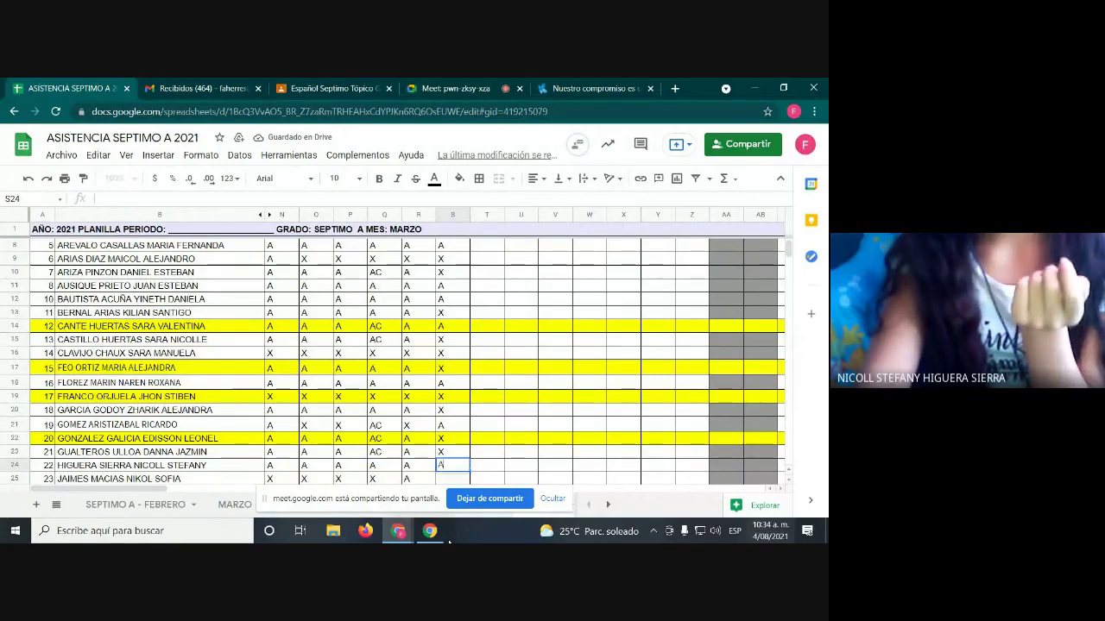
{"action": "key", "text": "Return"}
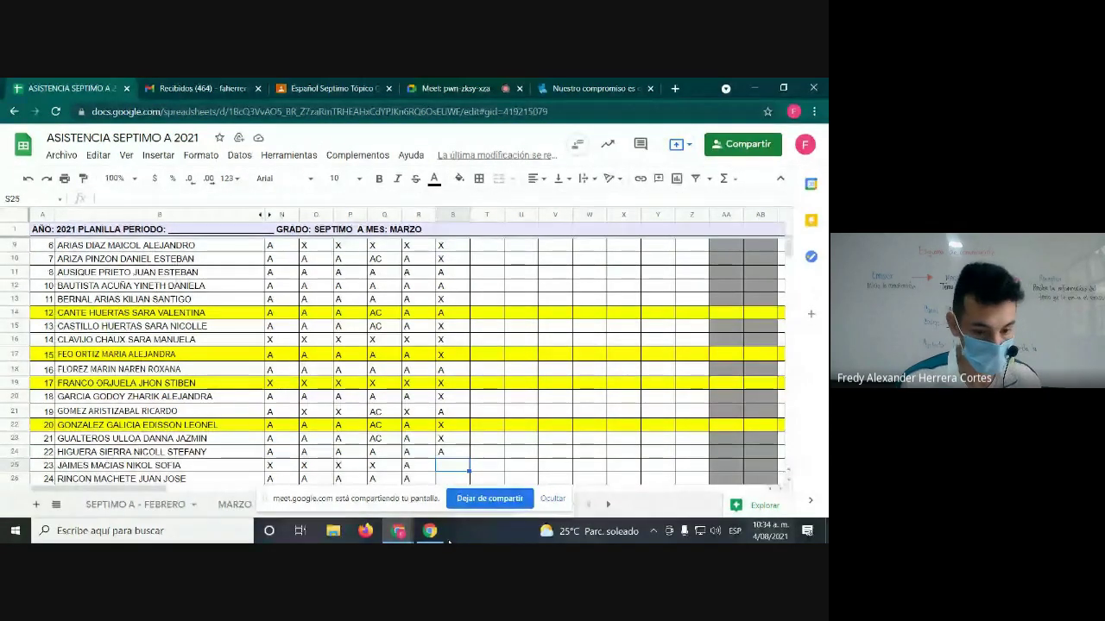
{"action": "type", "text": "X"}
{"action": "key", "text": "Return"}
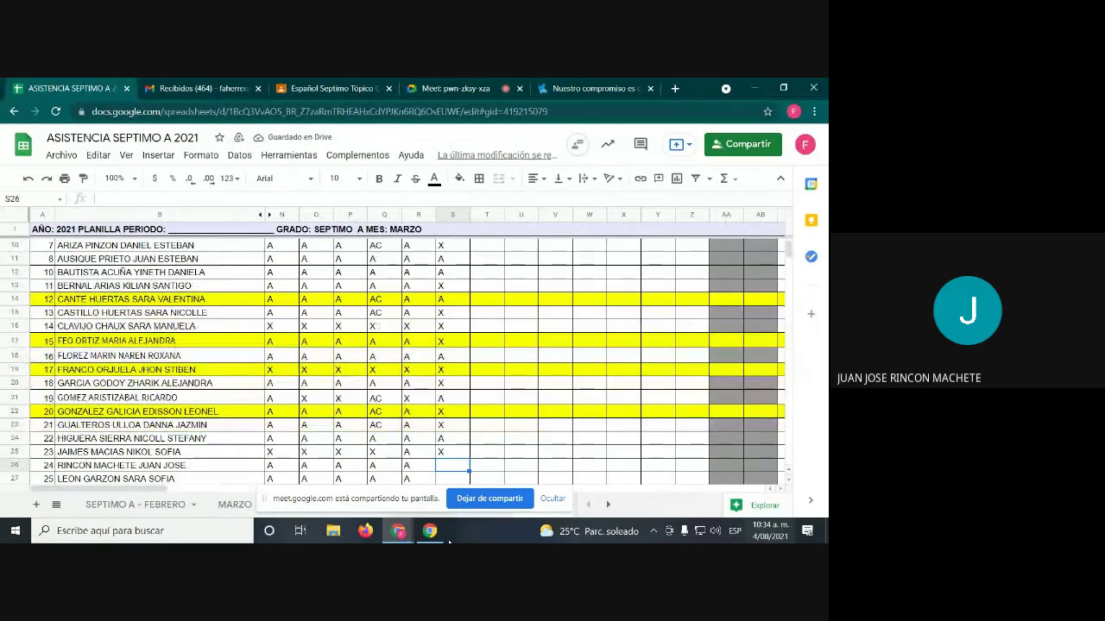
{"action": "type", "text": "A"}
{"action": "key", "text": "Return"}
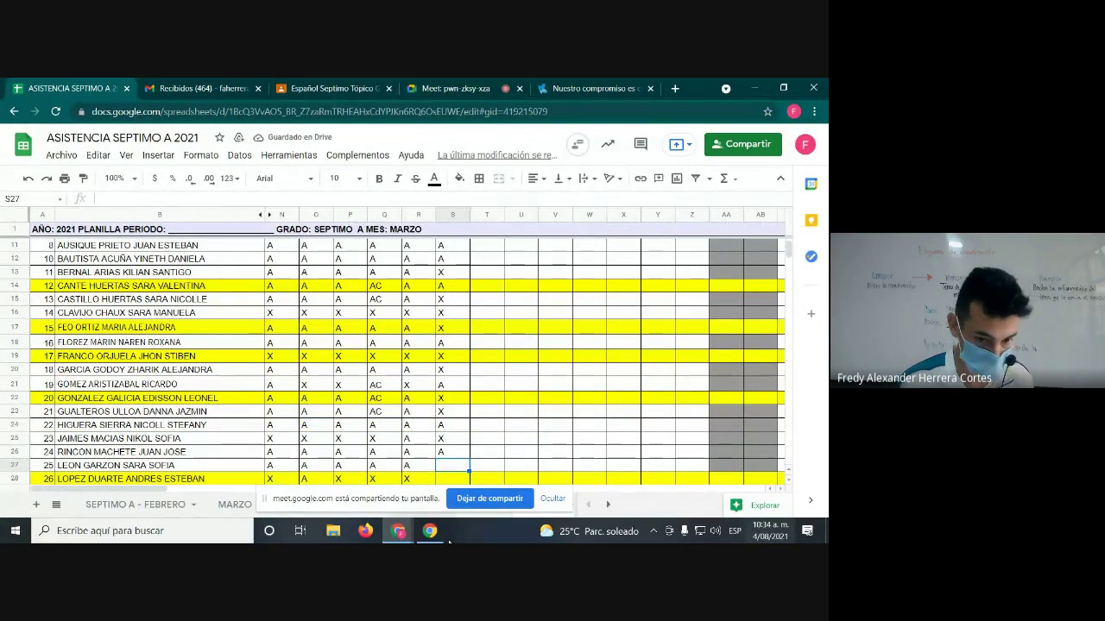
- Record A in S27, X in S28 and A in S29 of the attendance column
{"action": "type", "text": "A"}
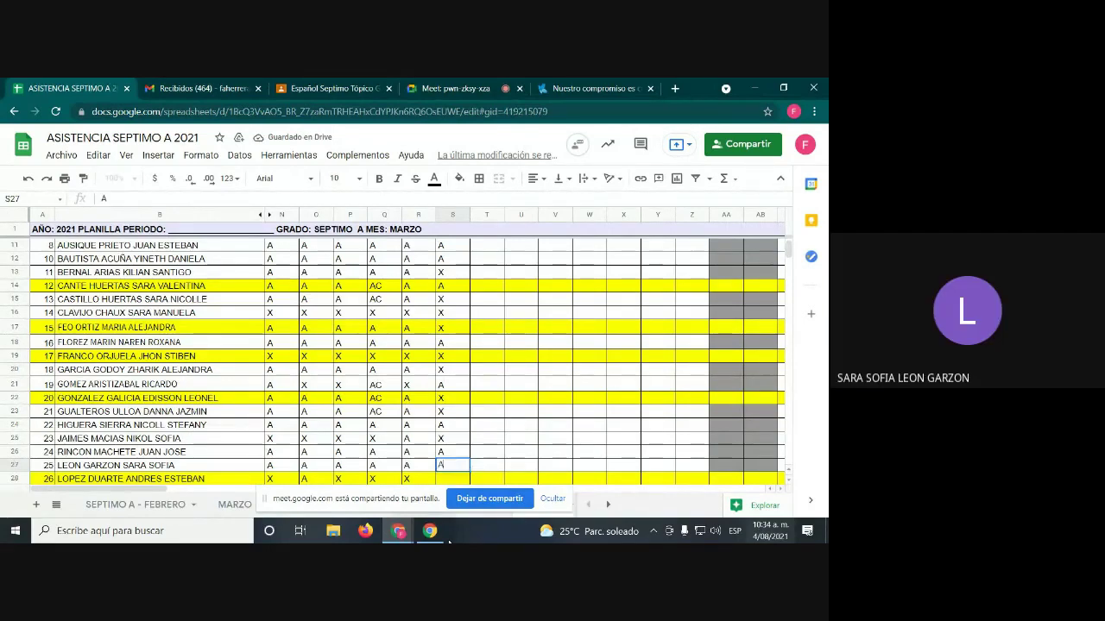
{"action": "key", "text": "Return"}
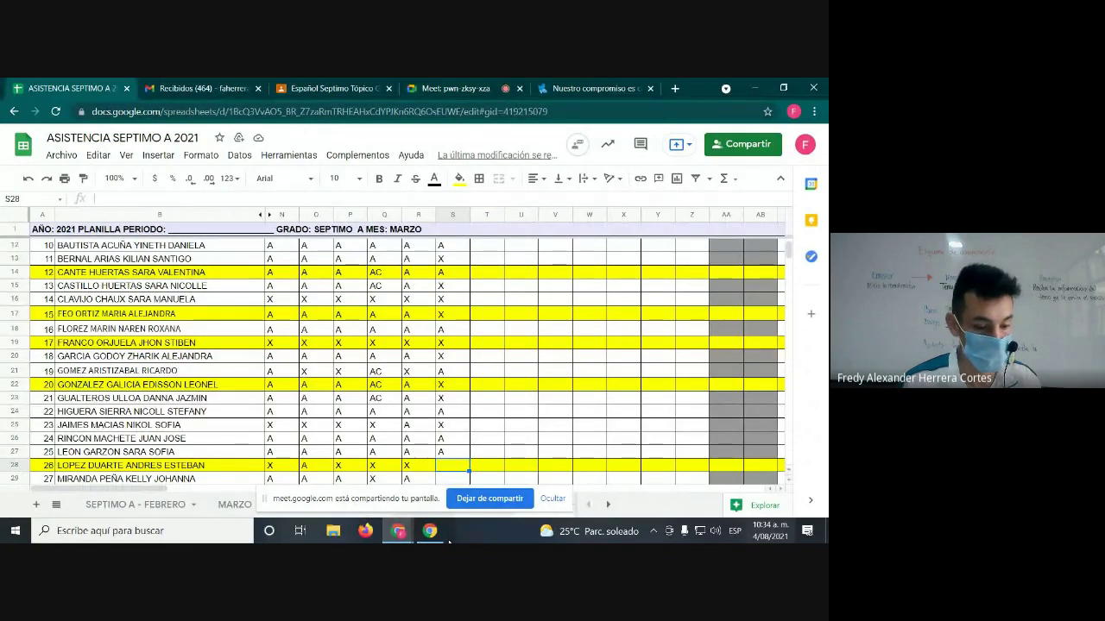
{"action": "type", "text": "X"}
{"action": "key", "text": "Return"}
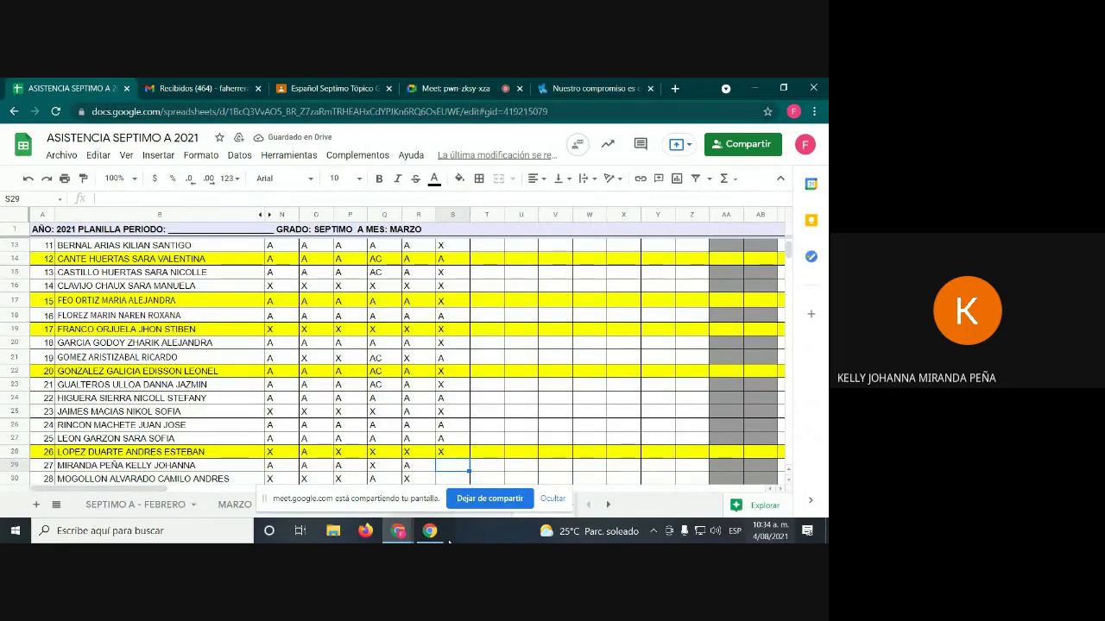
{"action": "type", "text": "A"}
{"action": "key", "text": "Return"}
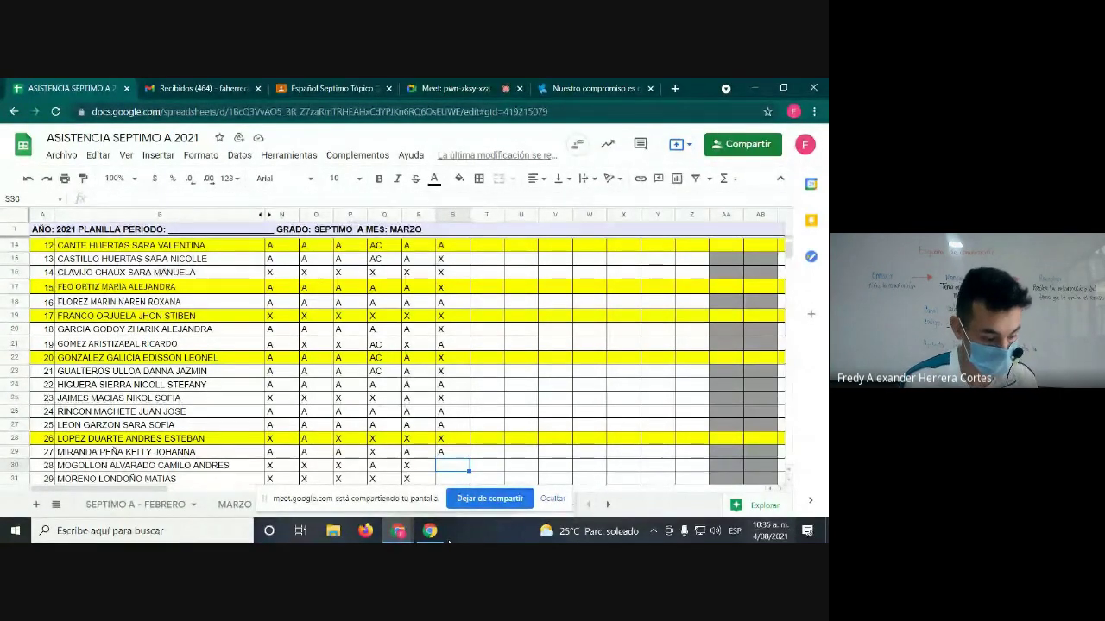
- Record X in S30, S31 and S32 for the corresponding students
{"action": "type", "text": "X"}
{"action": "key", "text": "Return"}
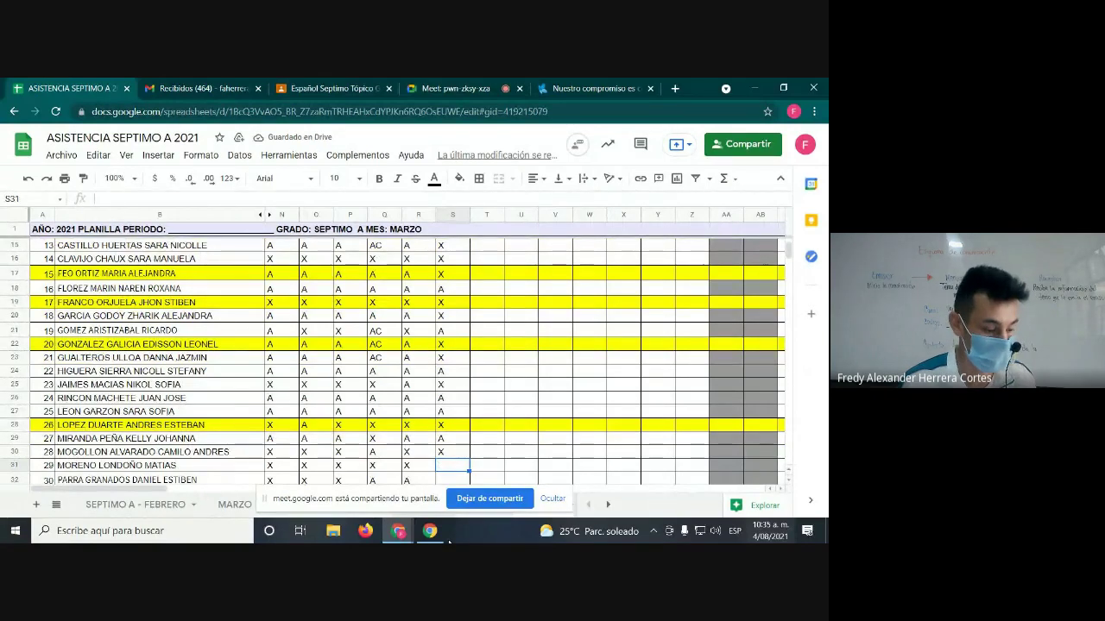
{"action": "type", "text": "X"}
{"action": "key", "text": "Return"}
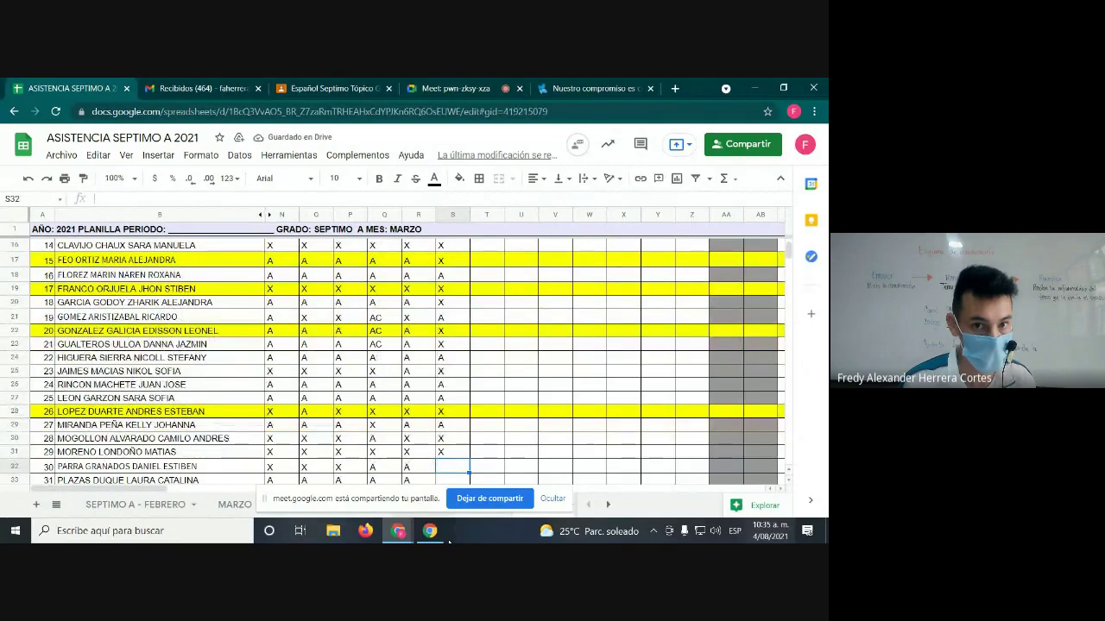
{"action": "type", "text": "X"}
{"action": "key", "text": "Return"}
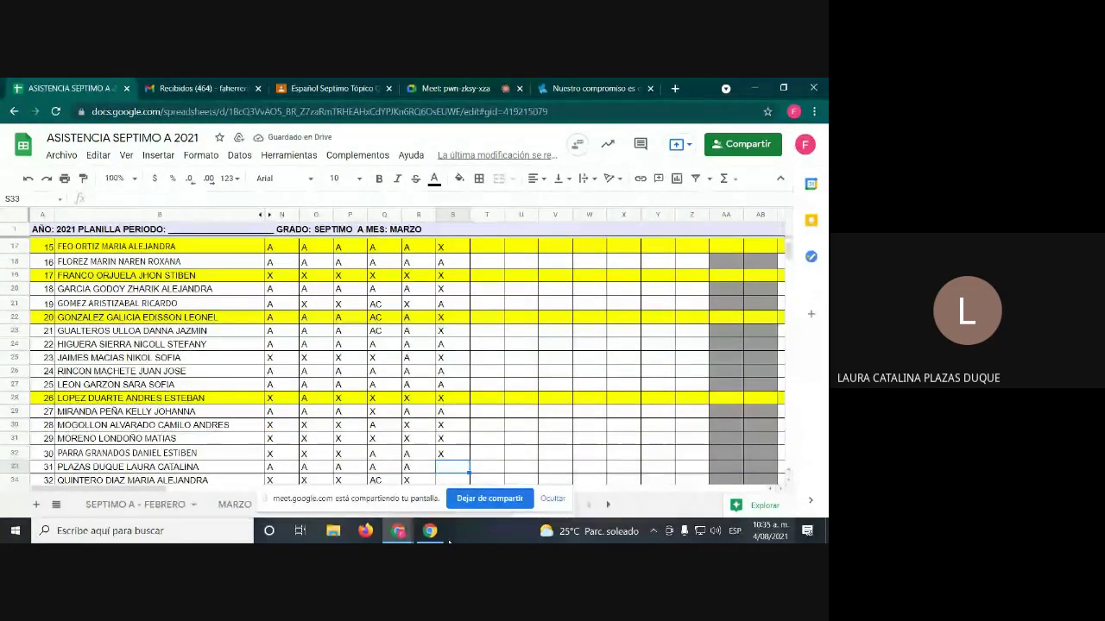
- Record A in S33 and X in S34, S35 and S36 of the attendance column
{"action": "type", "text": "A"}
{"action": "key", "text": "Return"}
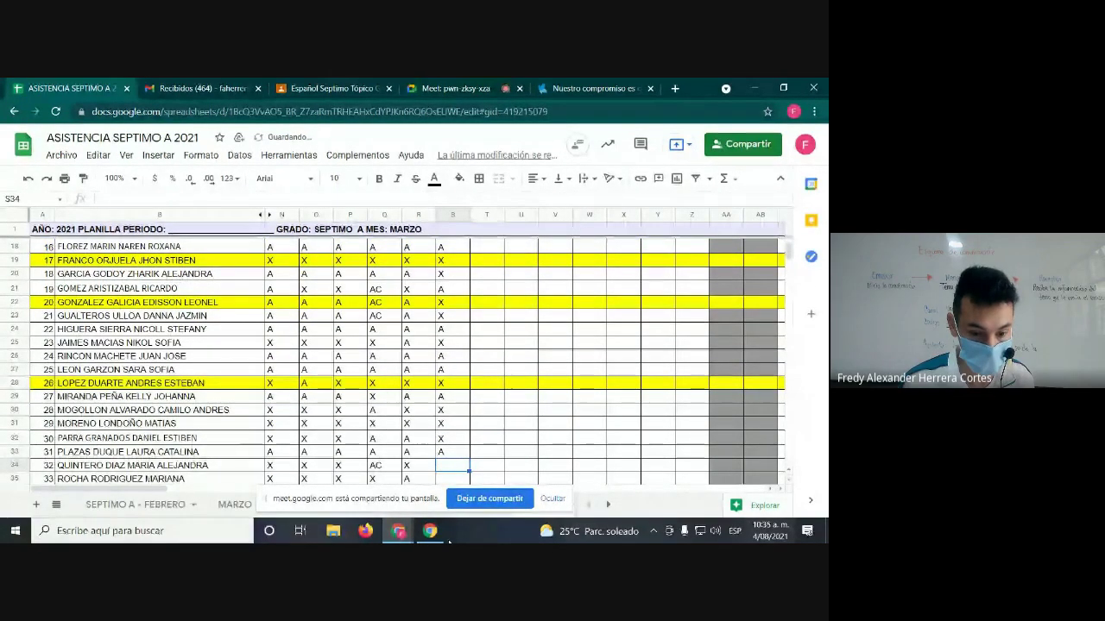
{"action": "type", "text": "X"}
{"action": "key", "text": "Return"}
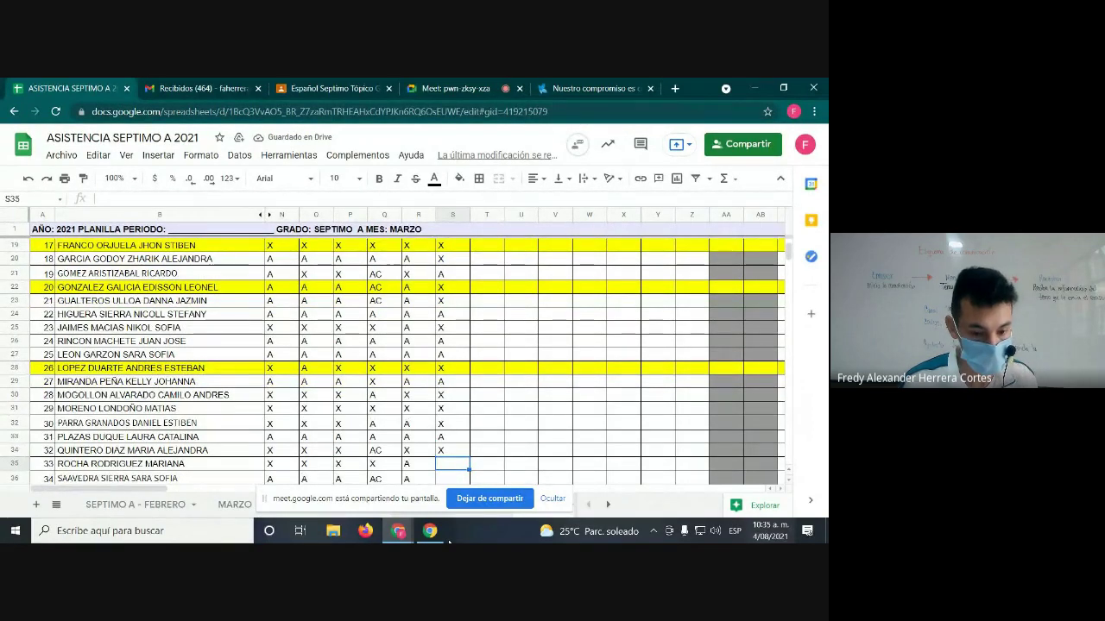
{"action": "type", "text": "X"}
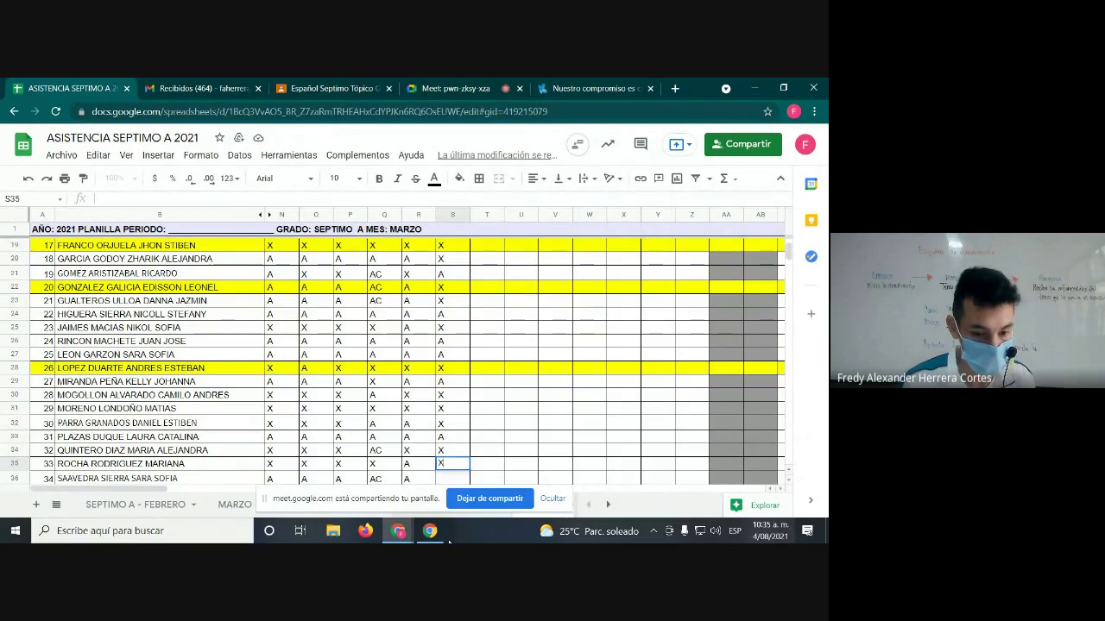
{"action": "key", "text": "Return"}
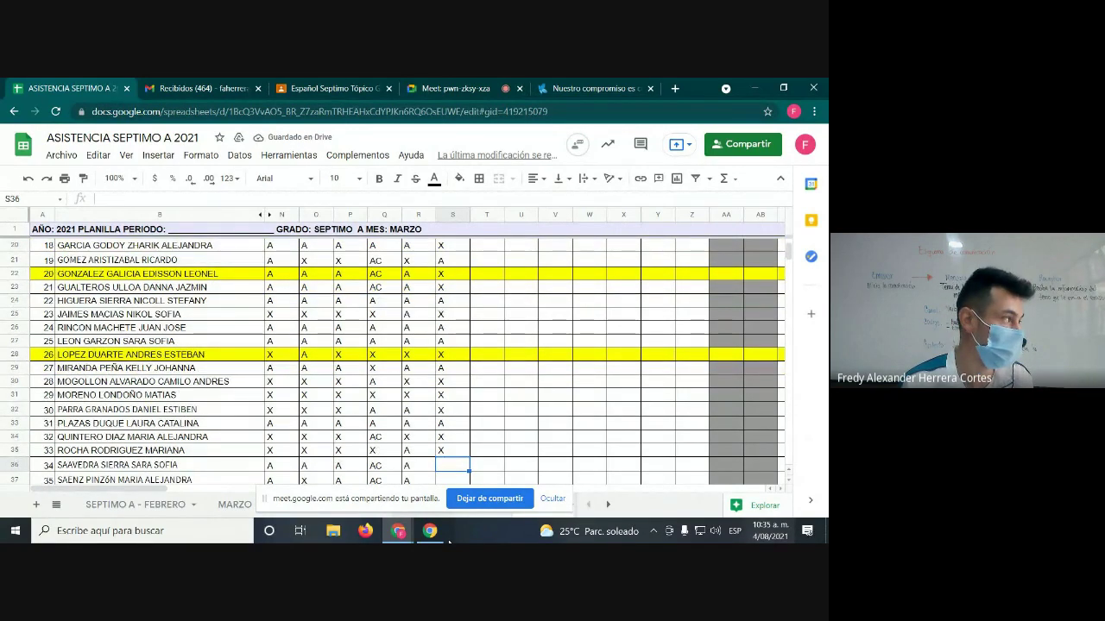
{"action": "type", "text": "X"}
{"action": "key", "text": "Return"}
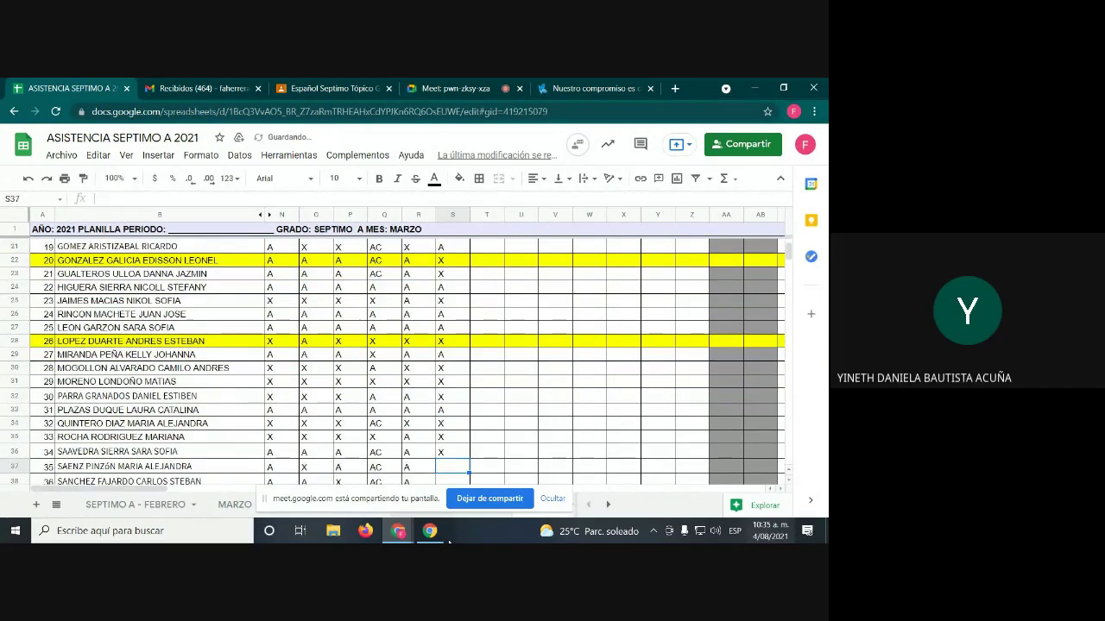
- Change the attendance mark in S35 to A and return to the next empty cell, S37
{"action": "key", "text": "Up"}
{"action": "key", "text": "Up"}
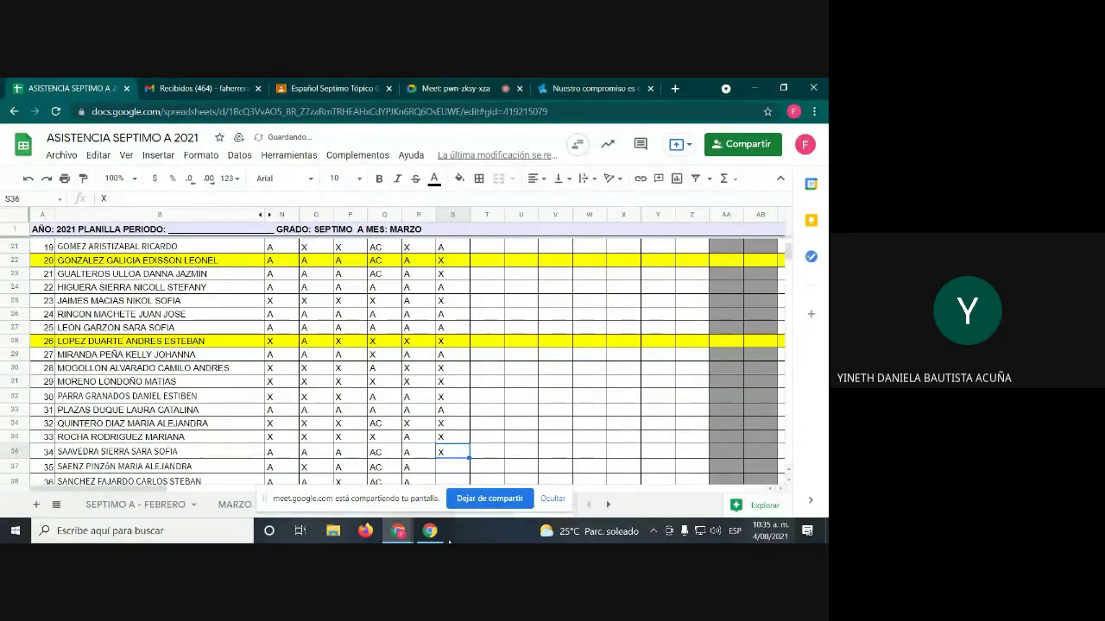
{"action": "type", "text": "A"}
{"action": "key", "text": "Down"}
{"action": "key", "text": "Down"}
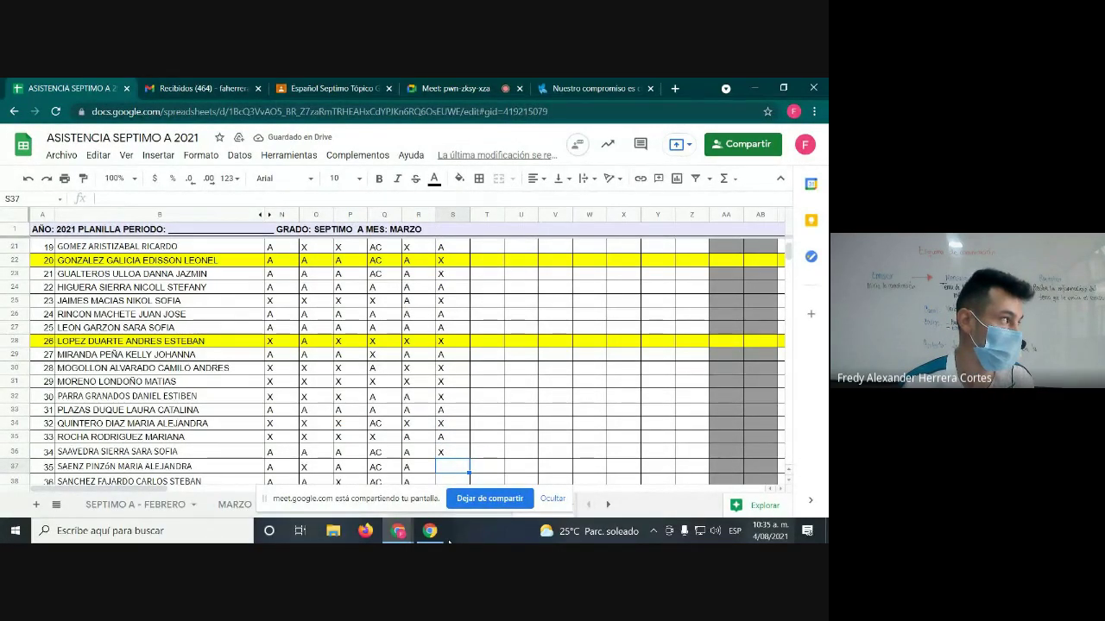
- Record X in S37 and A in S38 and S39 for the corresponding students
{"action": "type", "text": "X"}
{"action": "key", "text": "Return"}
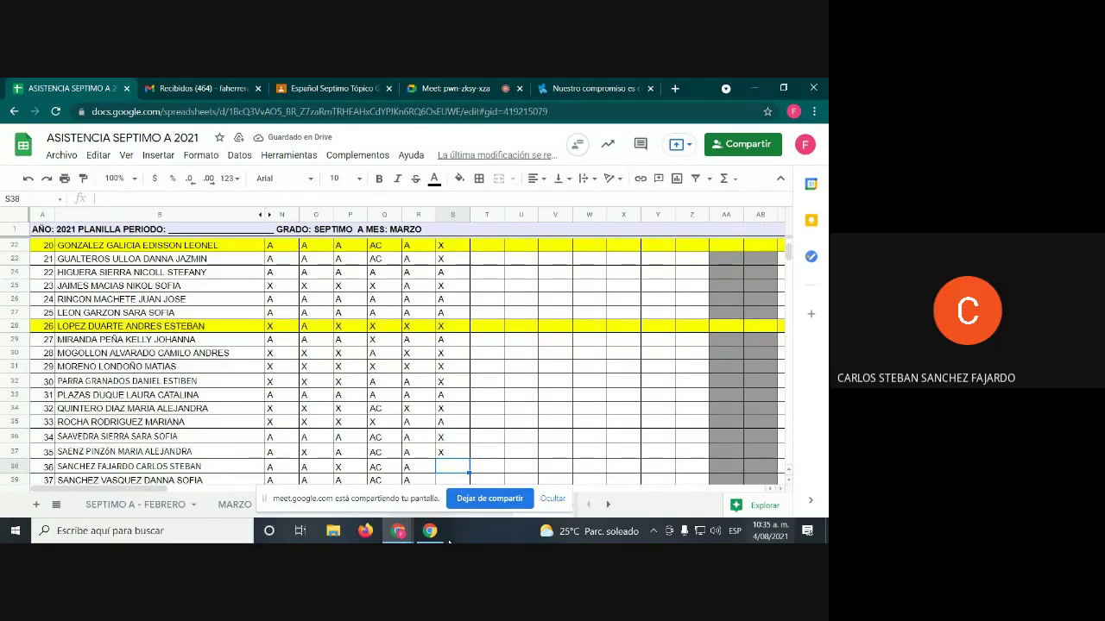
{"action": "type", "text": "A"}
{"action": "key", "text": "Return"}
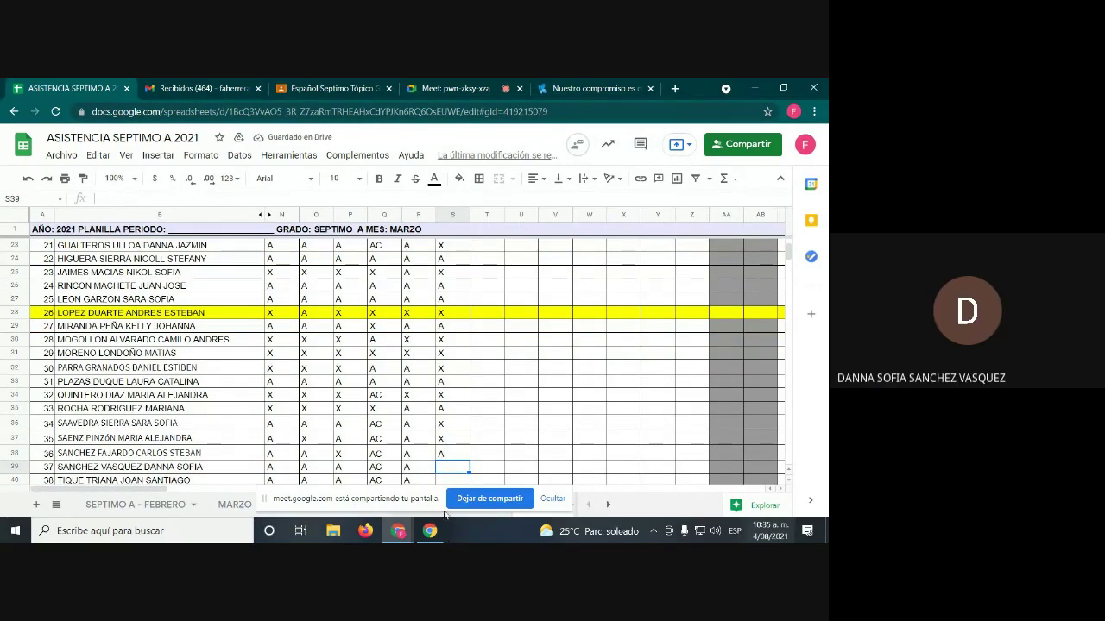
{"action": "type", "text": "A"}
{"action": "key", "text": "Return"}
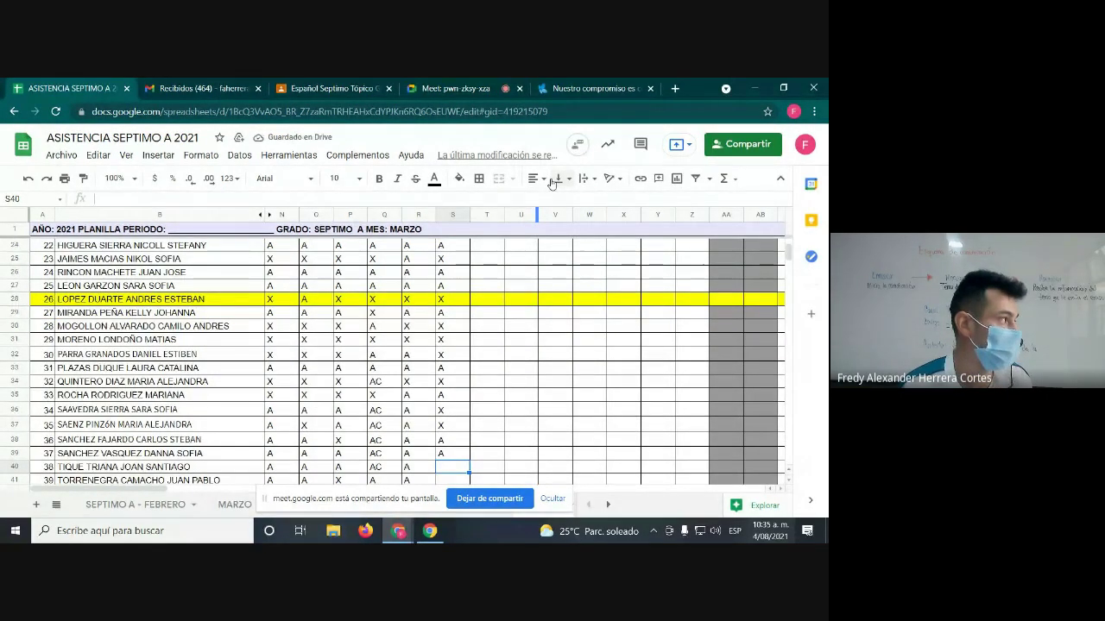
- Record A in S40 and X in S41 and S42 of the attendance column
{"action": "type", "text": "A"}
{"action": "key", "text": "Return"}
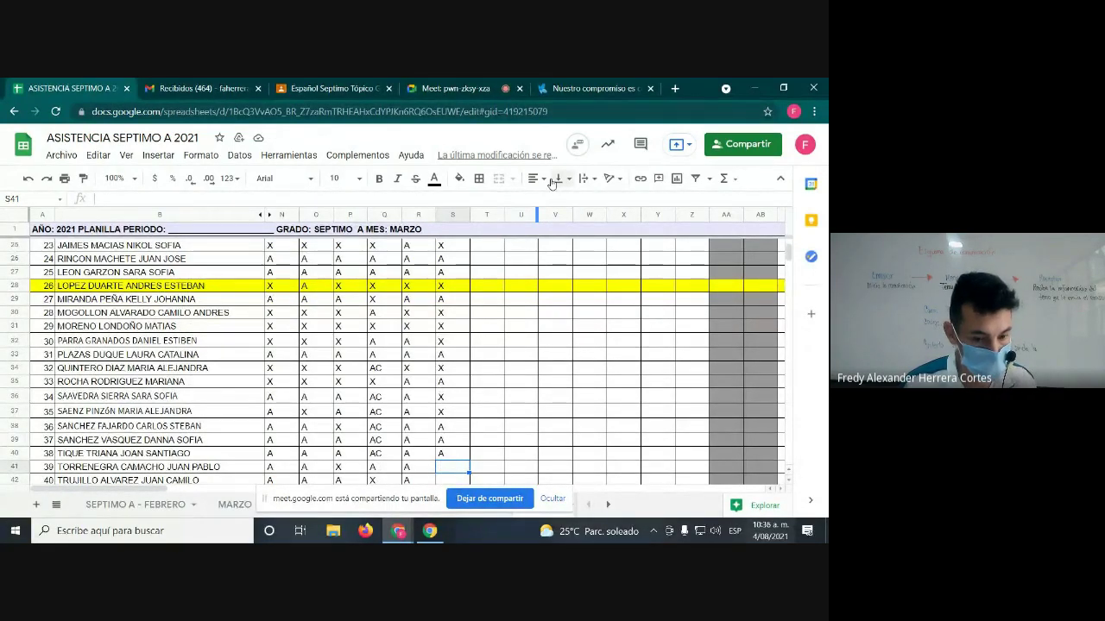
{"action": "type", "text": "X"}
{"action": "key", "text": "Return"}
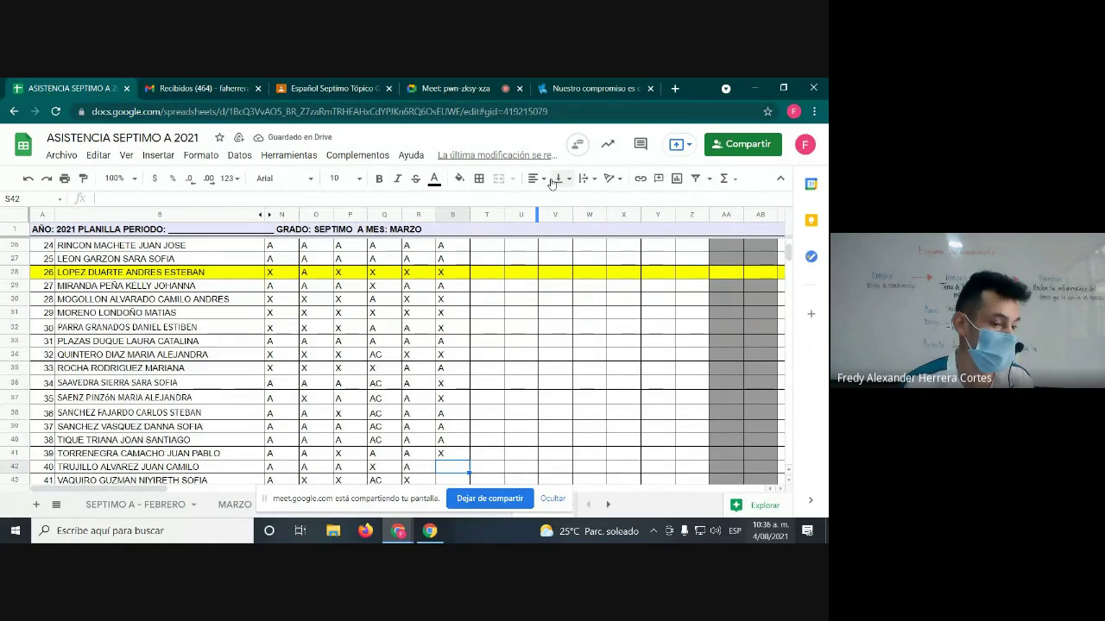
{"action": "type", "text": "X"}
{"action": "key", "text": "Return"}
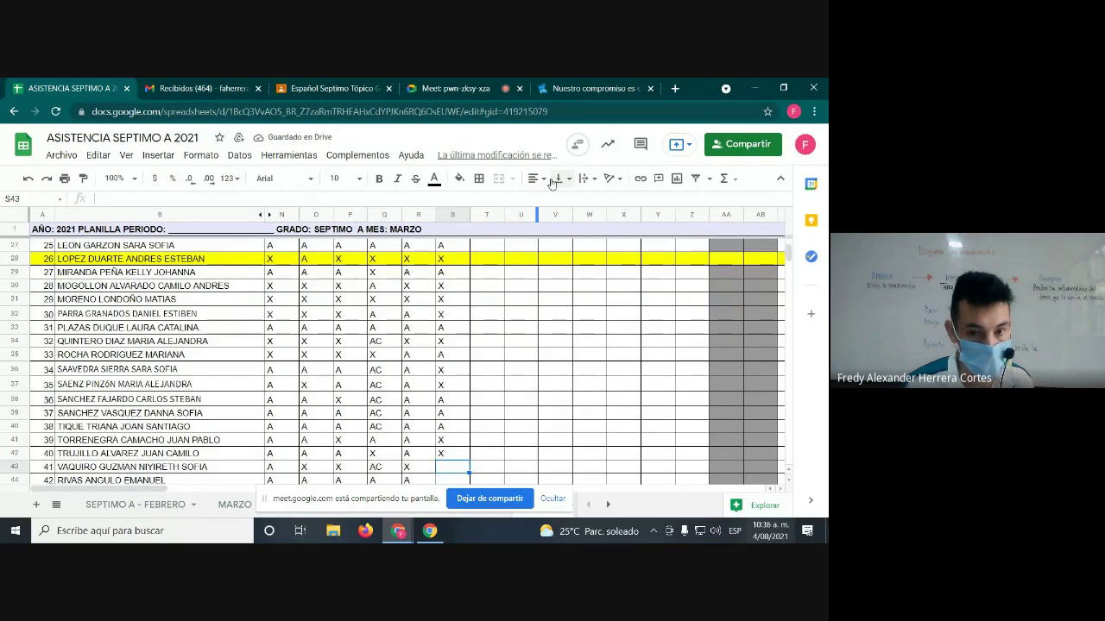
- Record A in S43, S44 and S45 and X in S46 for the last students on the list
{"action": "type", "text": "A"}
{"action": "key", "text": "Return"}
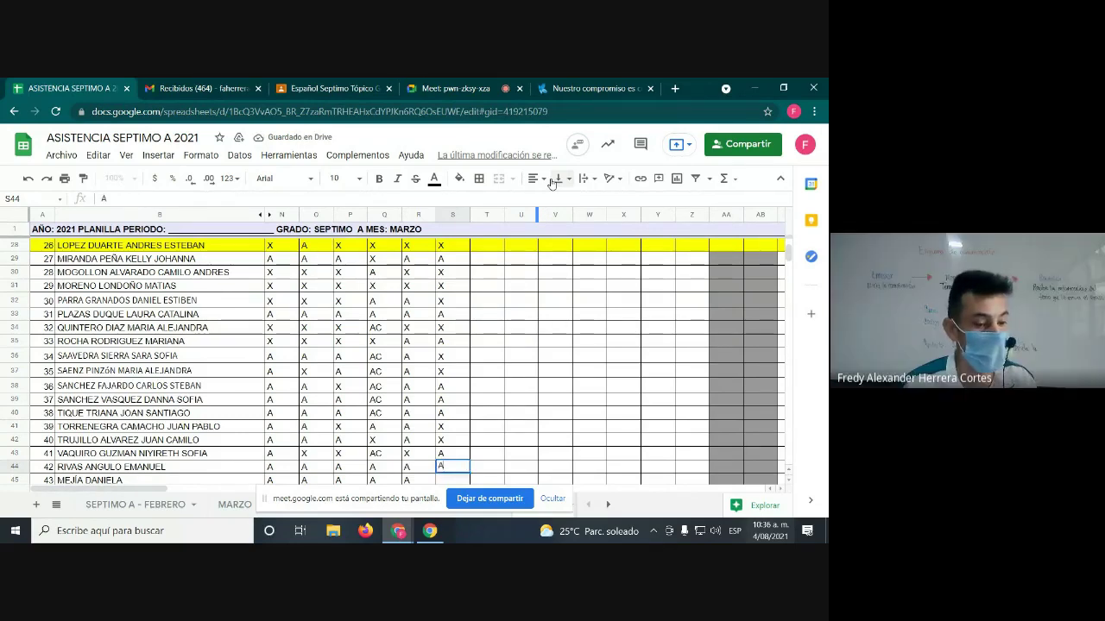
{"action": "type", "text": "A"}
{"action": "key", "text": "Return"}
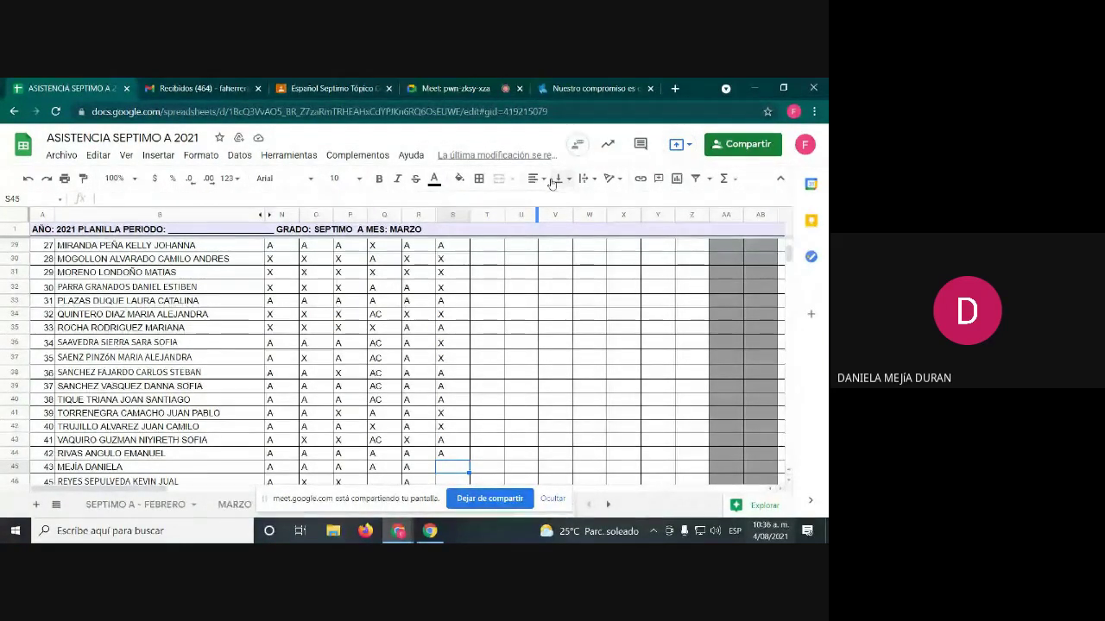
{"action": "type", "text": "A"}
{"action": "key", "text": "Return"}
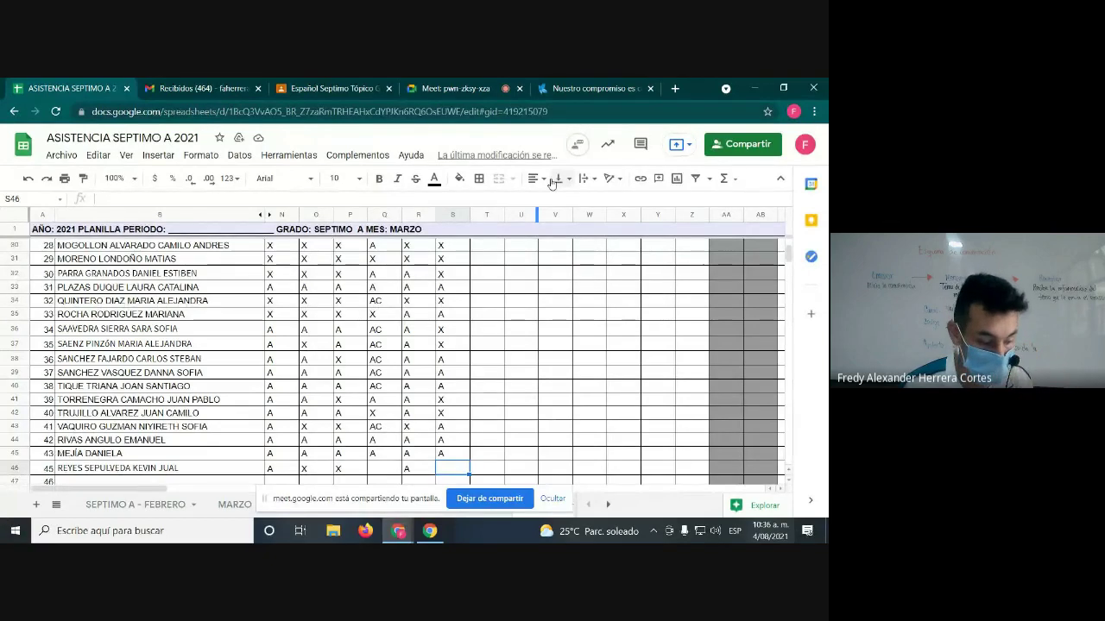
{"action": "type", "text": "X"}
{"action": "key", "text": "Return"}
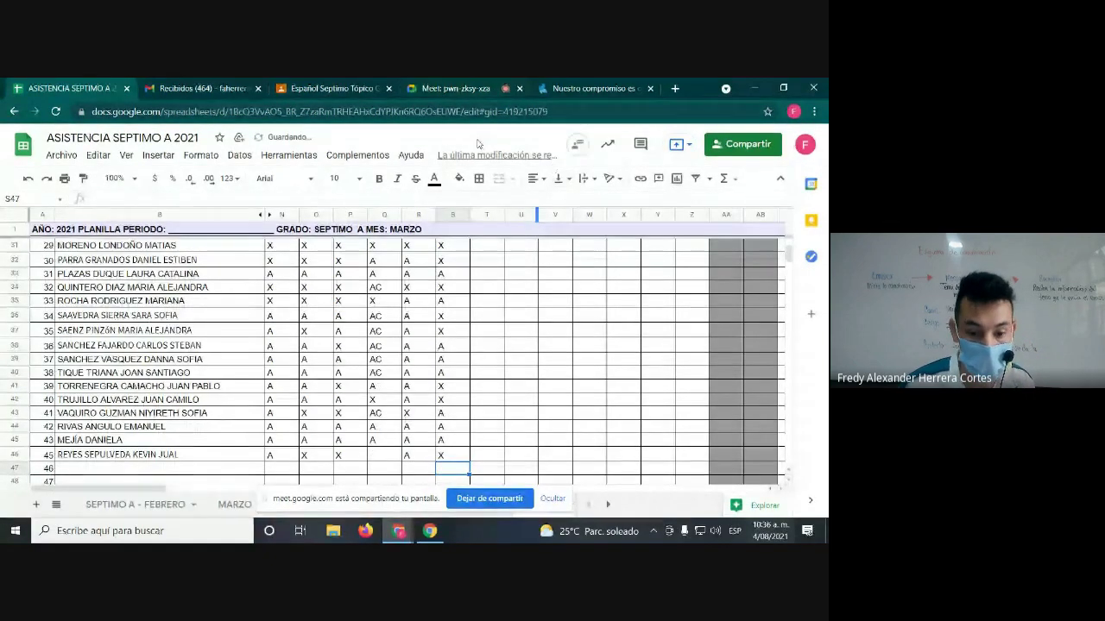
- Change the attendance mark in S46, for the last listed student, to A
{"action": "scroll", "coordinate": [456, 328], "scroll_direction": "up", "scroll_amount": 10}
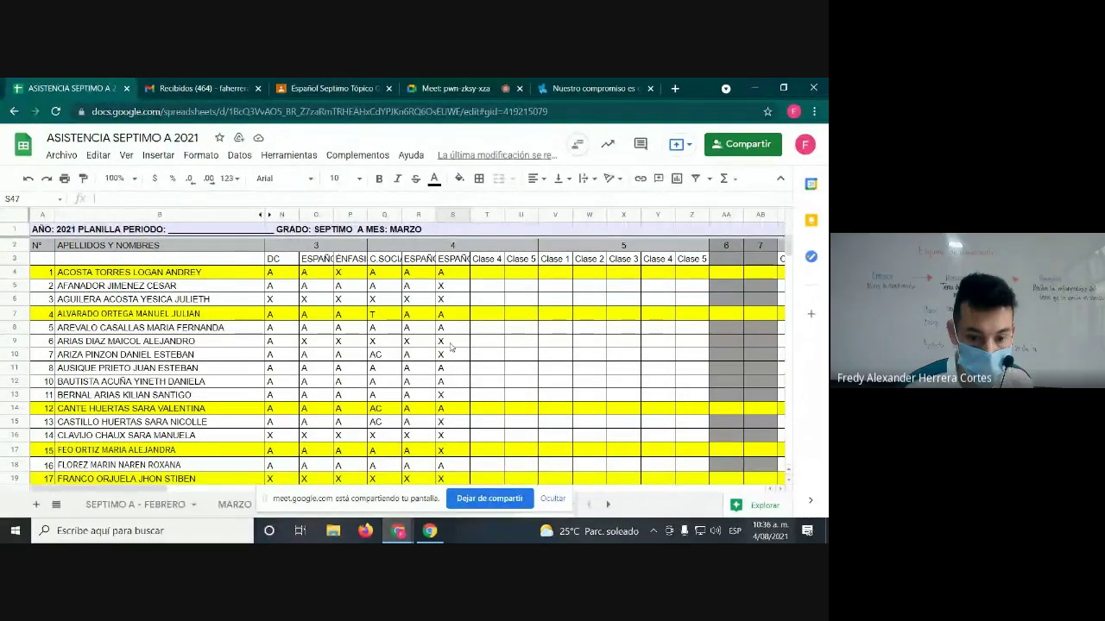
{"action": "scroll", "coordinate": [452, 348], "scroll_direction": "down", "scroll_amount": 10}
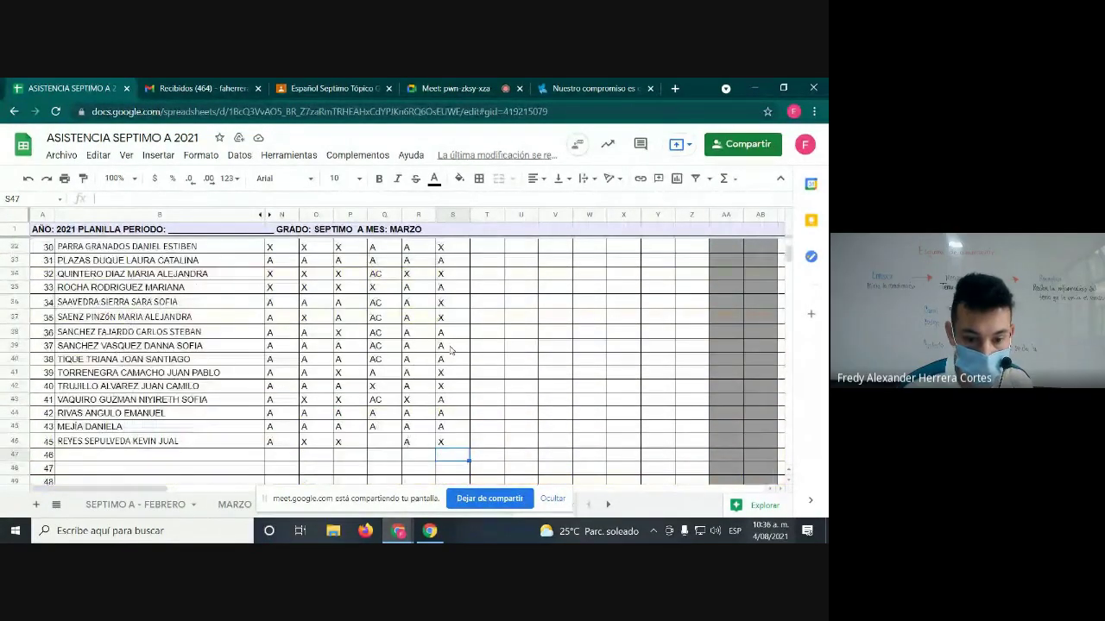
{"action": "left_click", "coordinate": [453, 446]}
{"action": "type", "text": "X"}
{"action": "key", "text": "Return"}
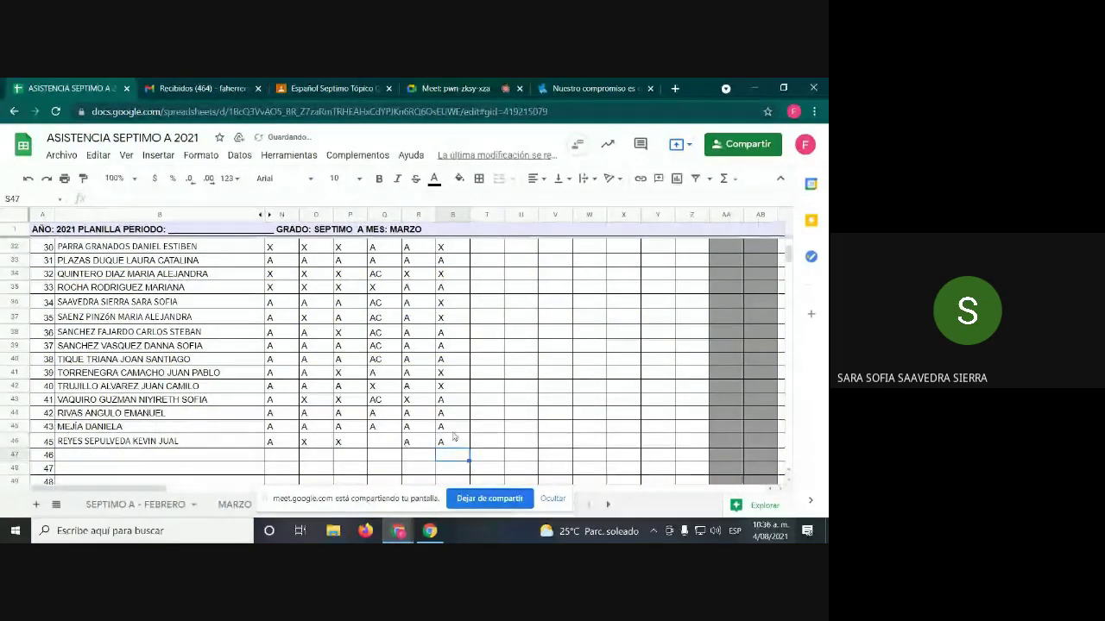
- Change the attendance mark in S36, for student number 34, to A
{"action": "scroll", "coordinate": [356, 368], "scroll_direction": "up", "scroll_amount": 3}
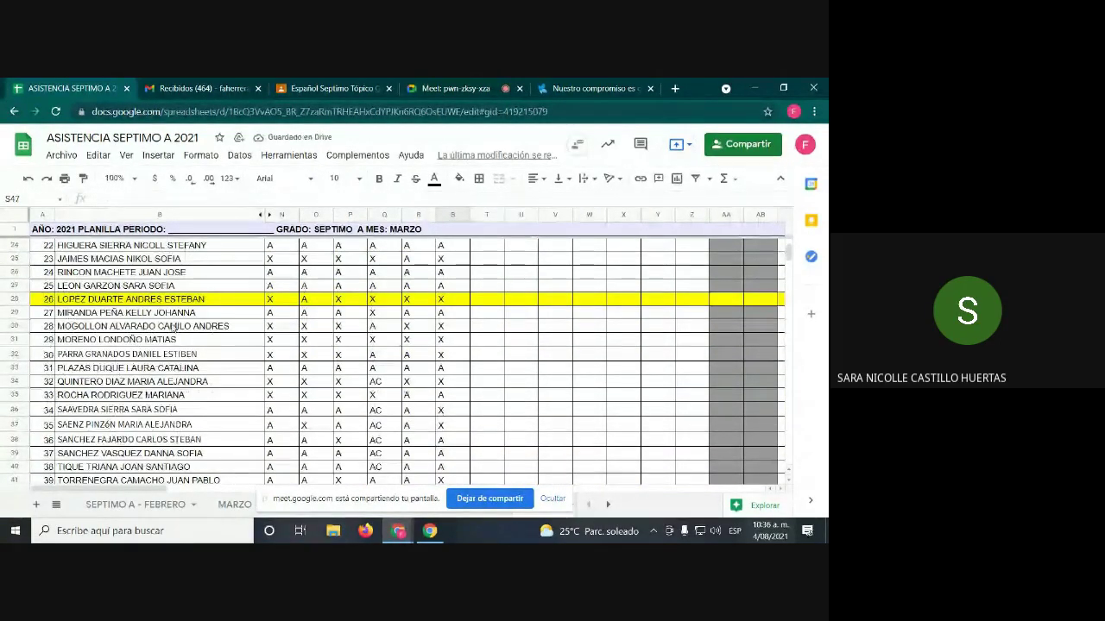
{"action": "left_click", "coordinate": [451, 408]}
{"action": "type", "text": "A"}
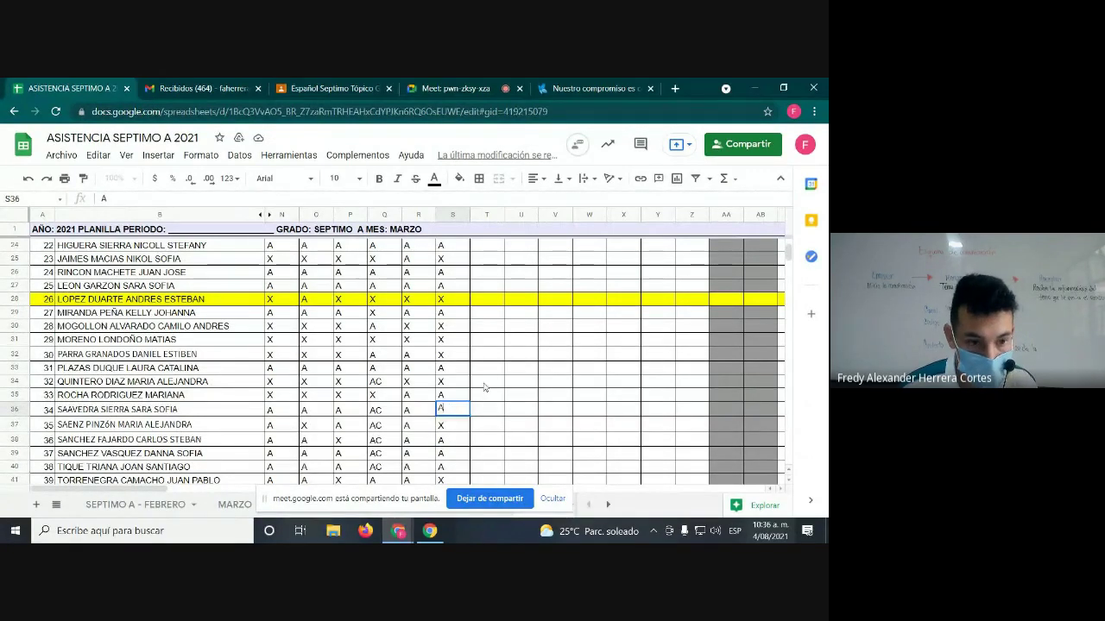
{"action": "left_click", "coordinate": [484, 386]}
- Change the attendance mark in S15, for student number 13, to A and select S23
{"action": "scroll", "coordinate": [484, 385], "scroll_direction": "up", "scroll_amount": 3}
{"action": "scroll", "coordinate": [377, 296], "scroll_direction": "up", "scroll_amount": 2}
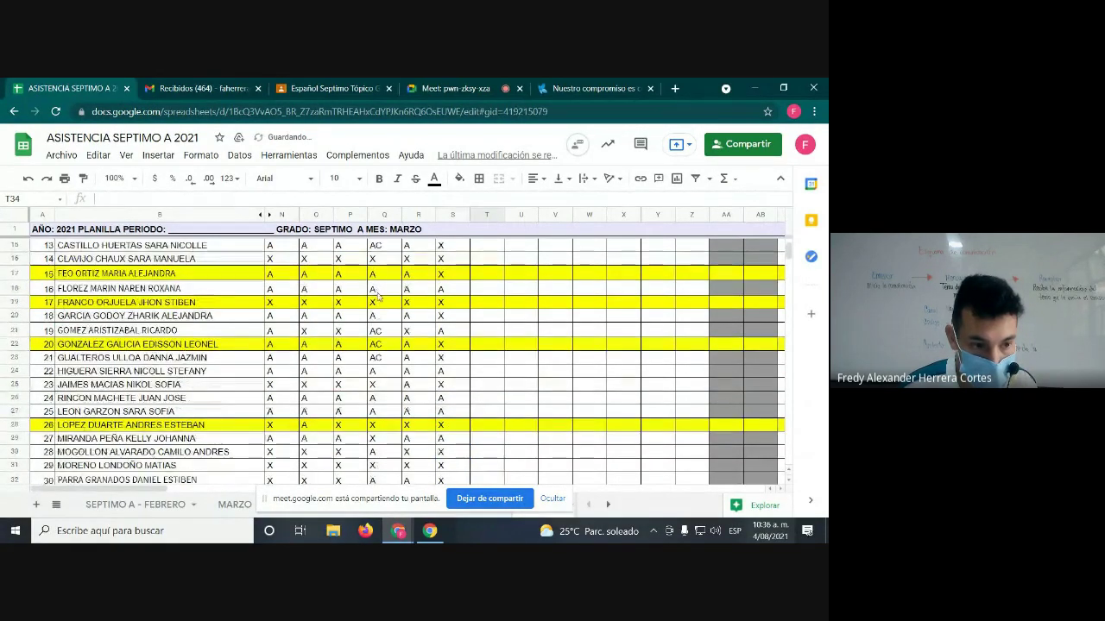
{"action": "left_click", "coordinate": [461, 247]}
{"action": "type", "text": "A"}
{"action": "left_click", "coordinate": [460, 361]}
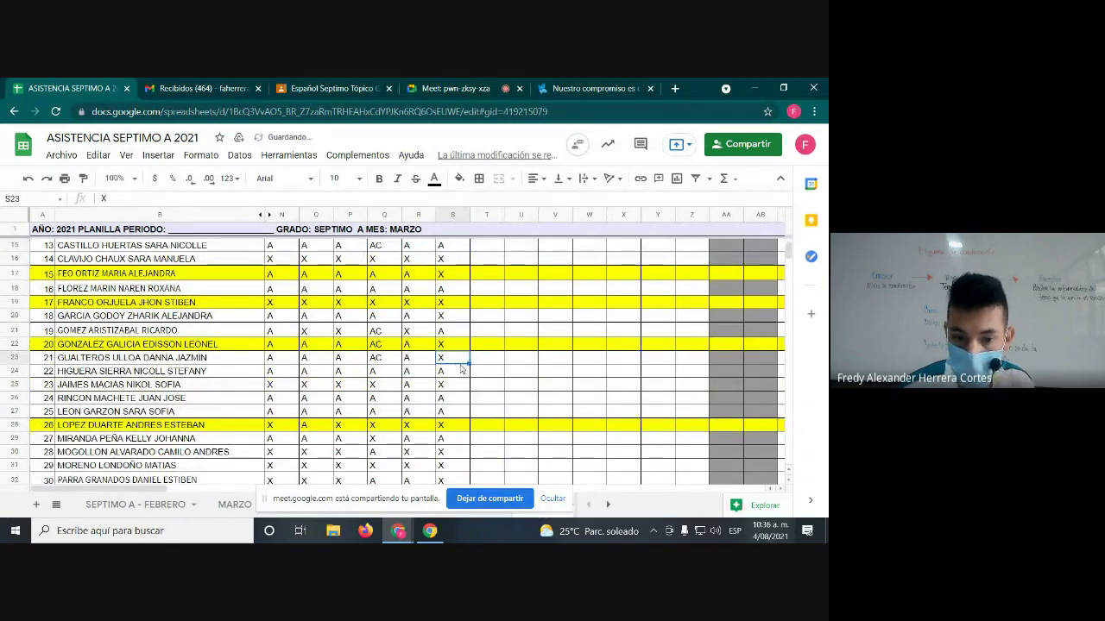
- Change the attendance mark in S5, for student number 2, to A, check the Meet call and return to the attendance spreadsheet
{"action": "scroll", "coordinate": [462, 369], "scroll_direction": "up", "scroll_amount": 5}
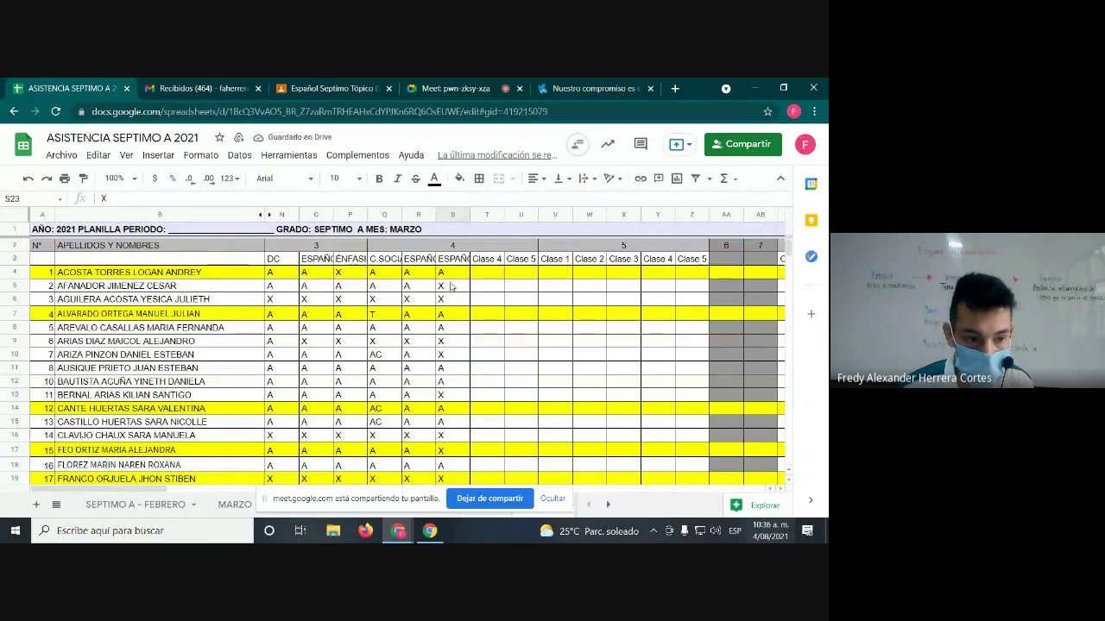
{"action": "left_click", "coordinate": [454, 289]}
{"action": "type", "text": "A"}
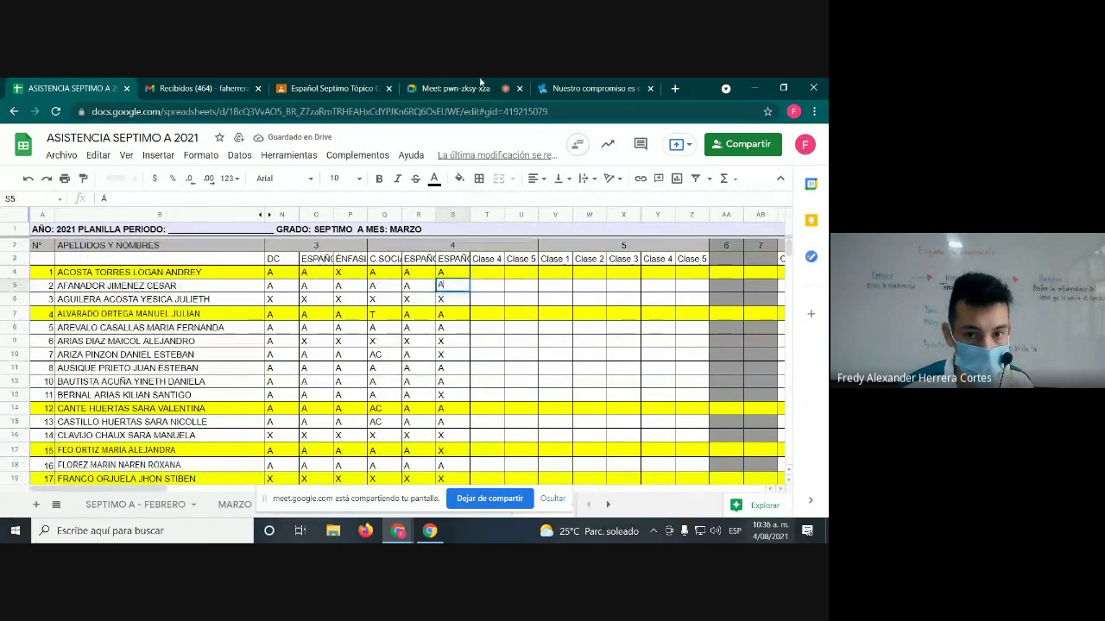
{"action": "left_click", "coordinate": [488, 88]}
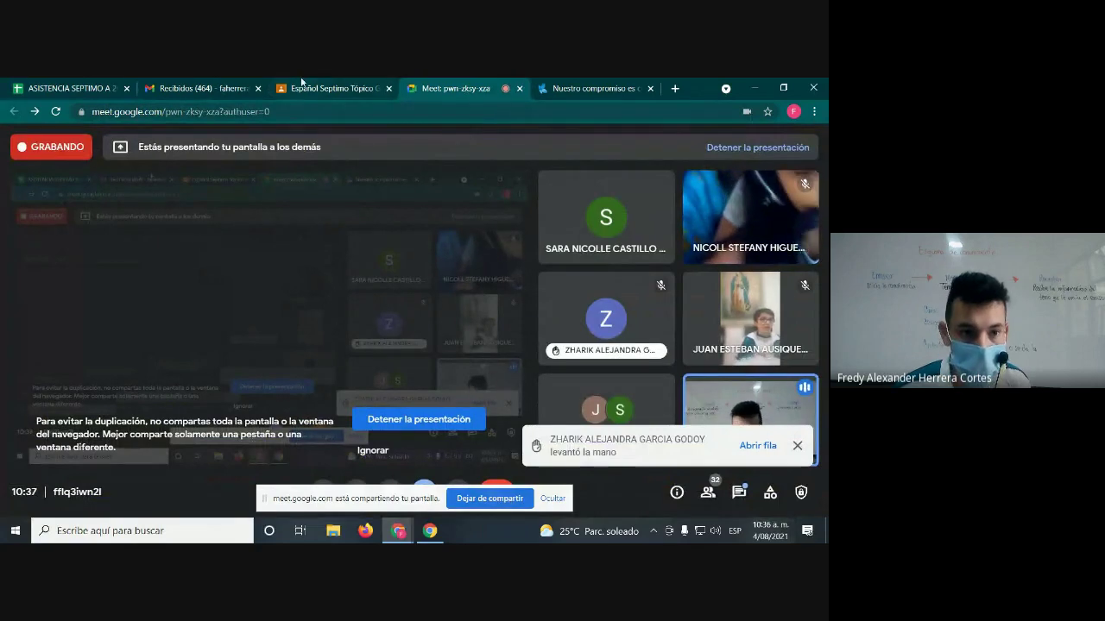
{"action": "left_click", "coordinate": [69, 88]}
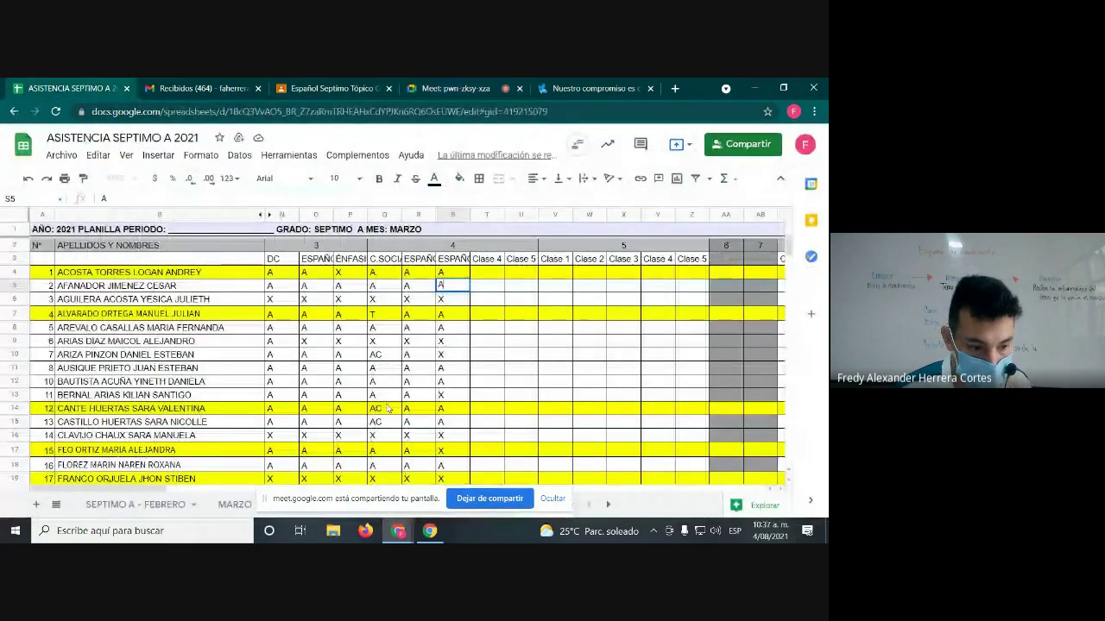
- Enter A as the attendance mark in S20, for student number 18, and in S17, for student number 15
{"action": "scroll", "coordinate": [380, 405], "scroll_direction": "down", "scroll_amount": 1}
{"action": "scroll", "coordinate": [285, 392], "scroll_direction": "down", "scroll_amount": 1}
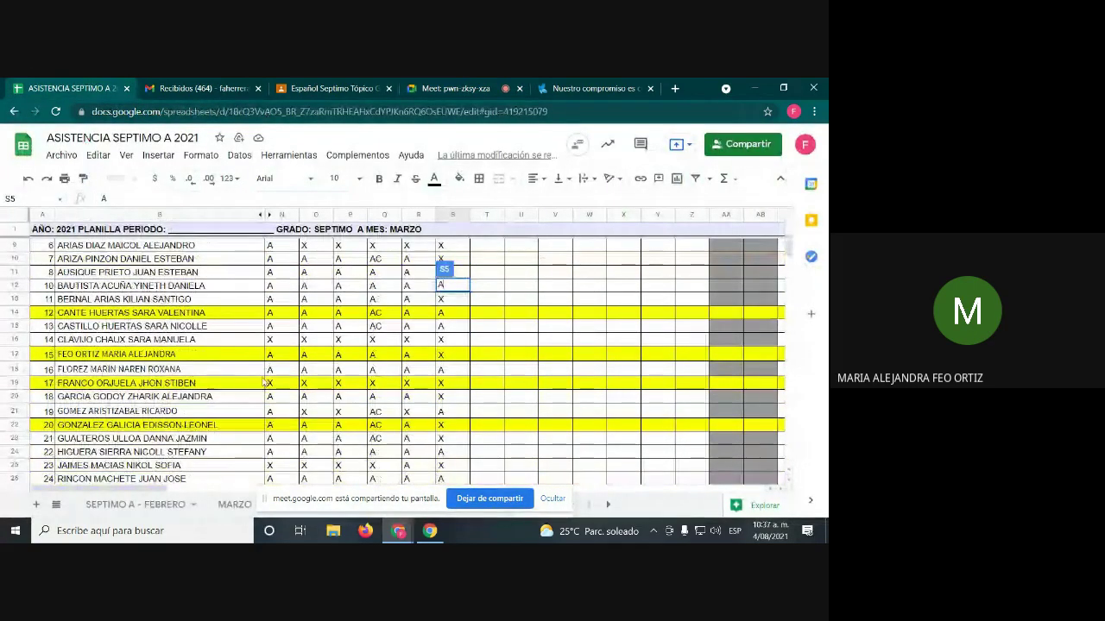
{"action": "left_click", "coordinate": [452, 396]}
{"action": "type", "text": "A"}
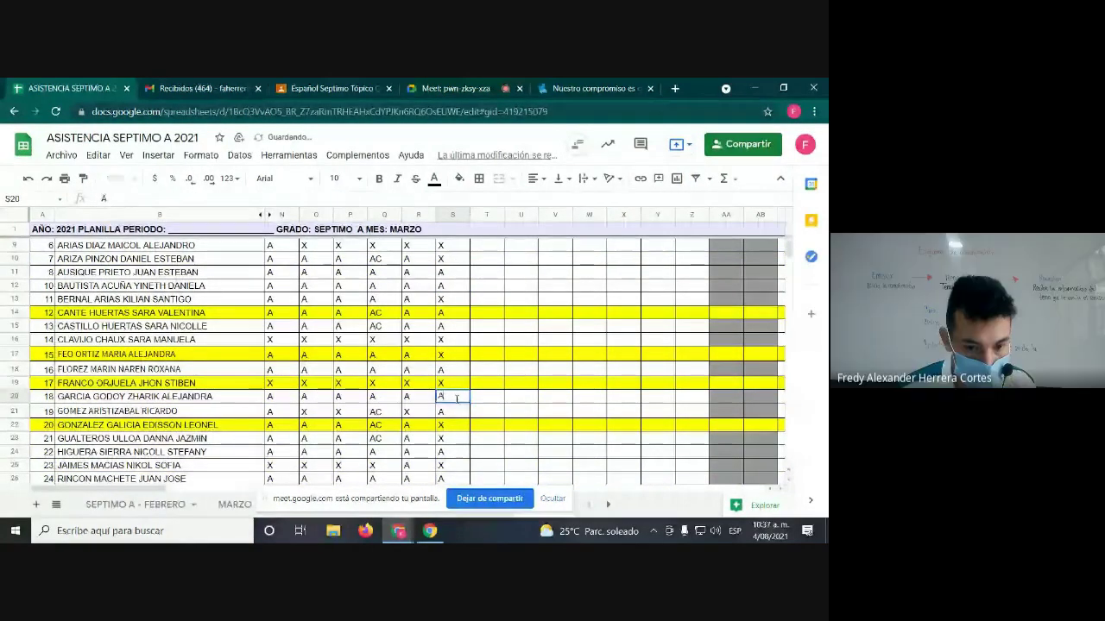
{"action": "left_click", "coordinate": [442, 353]}
{"action": "type", "text": "A"}
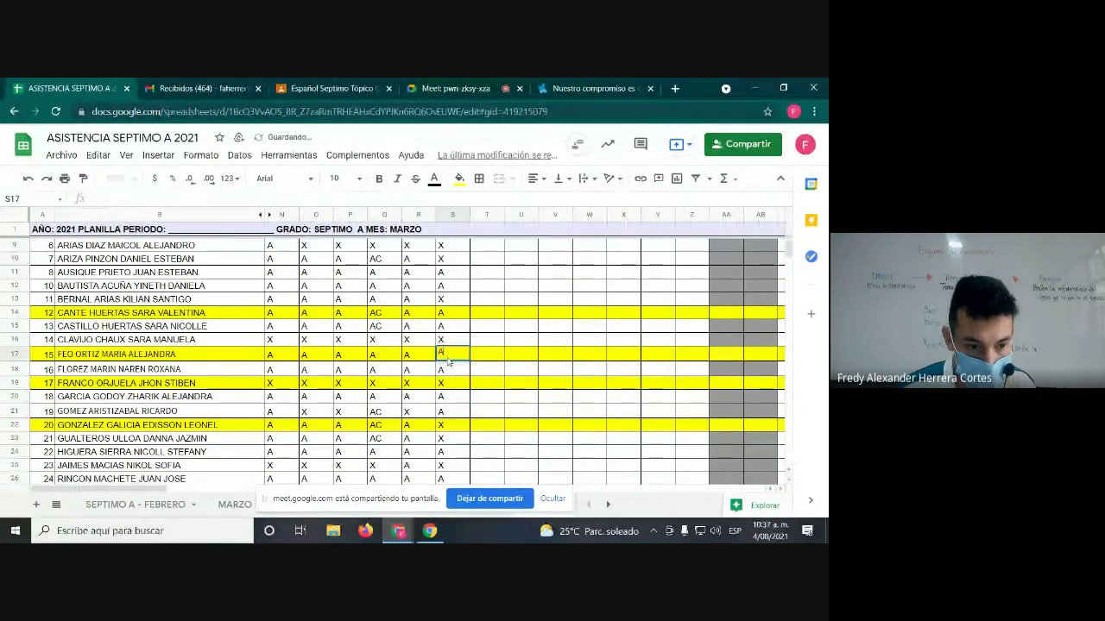
{"action": "left_click", "coordinate": [492, 369]}
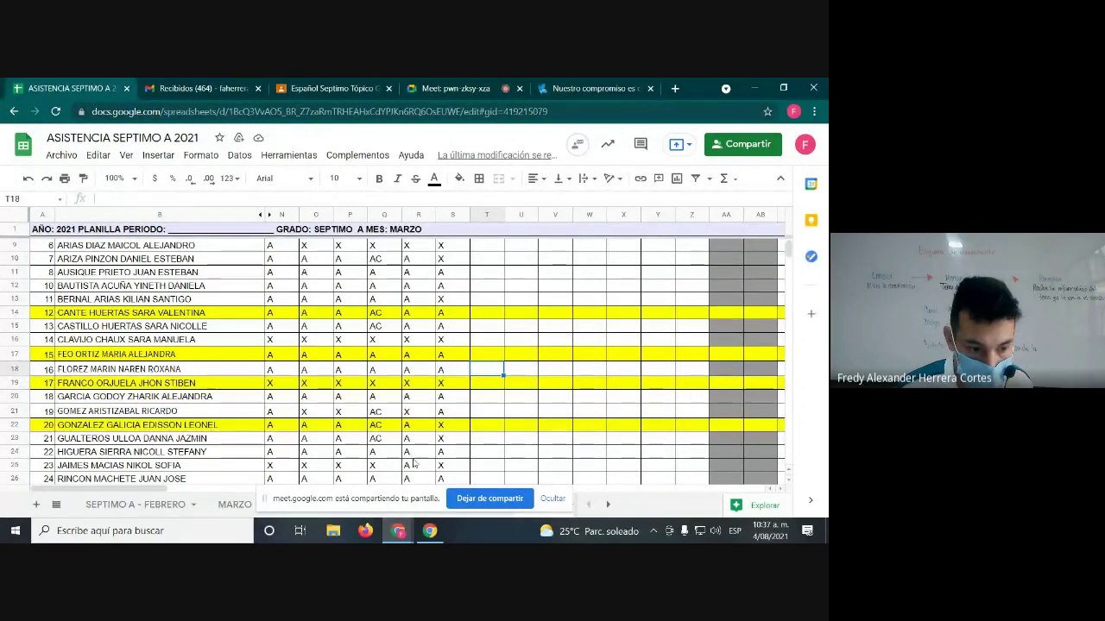
- Change the attendance mark in S22, for student number 20, to A and switch to the Meet call
{"action": "scroll", "coordinate": [413, 463], "scroll_direction": "down", "scroll_amount": 2}
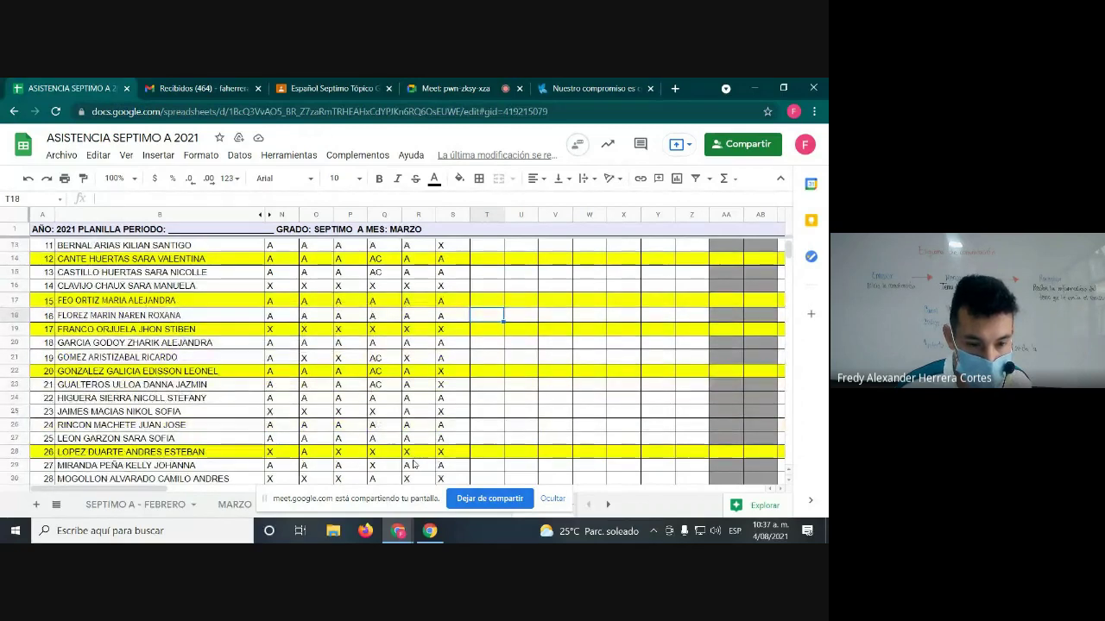
{"action": "left_click", "coordinate": [452, 374]}
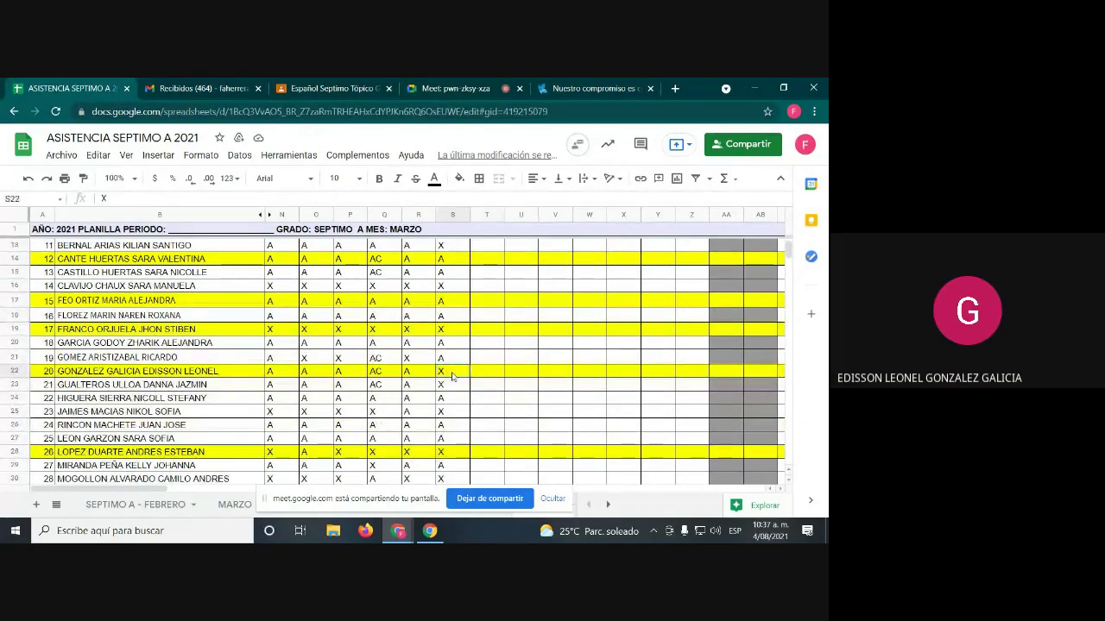
{"action": "type", "text": "A"}
{"action": "key", "text": "Return"}
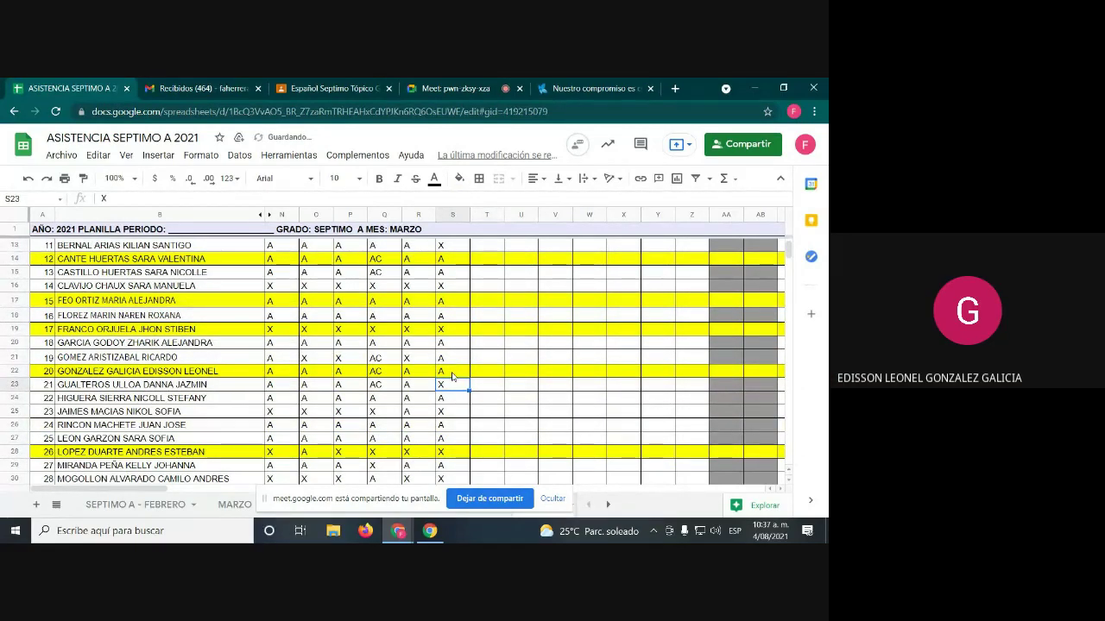
{"action": "left_click", "coordinate": [494, 86]}
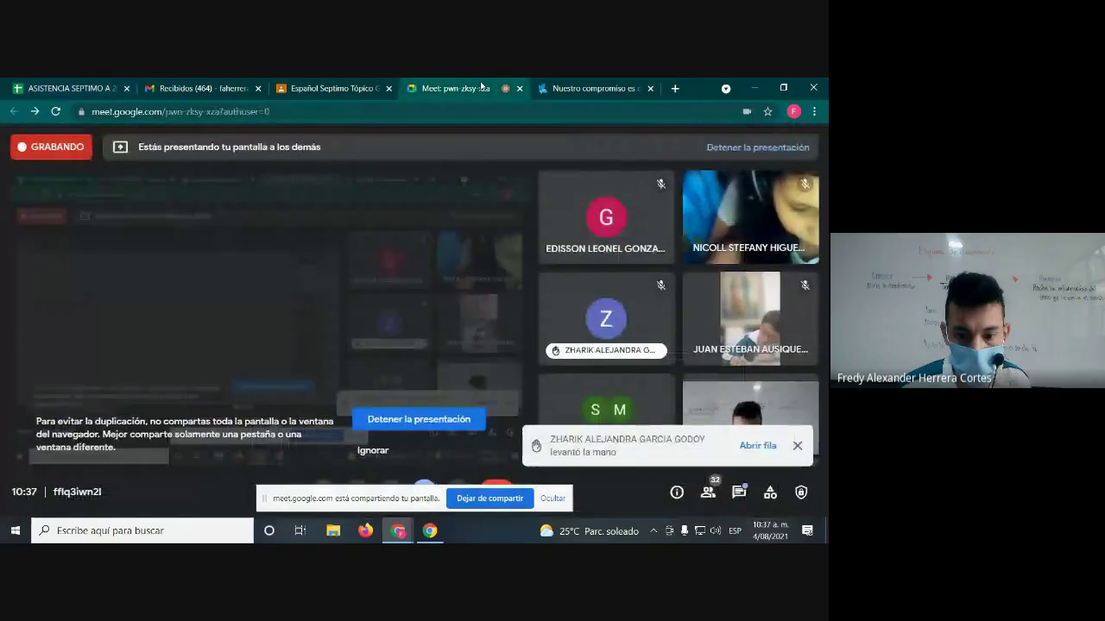